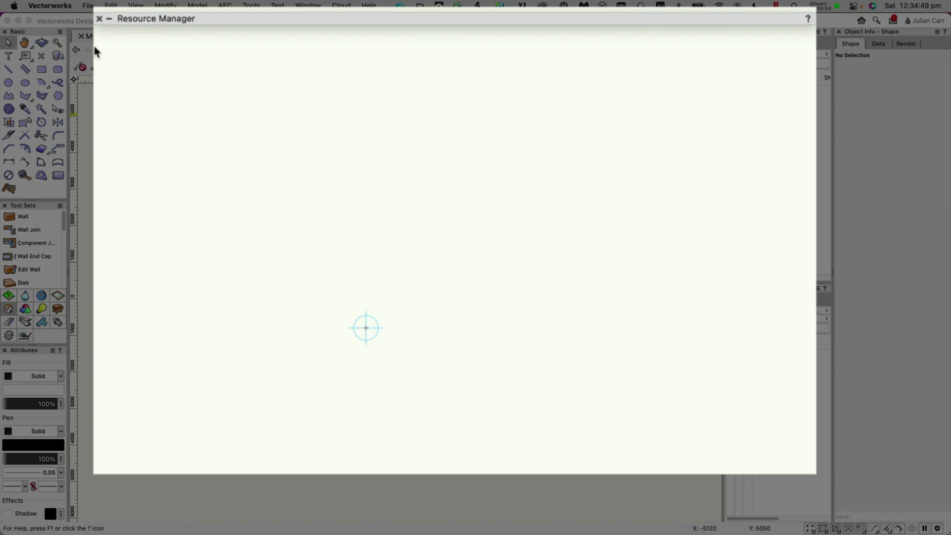
# Open the Resource Manager palette showing My Master Library.vwx under Open Files.
pyautogui.click(110, 20)
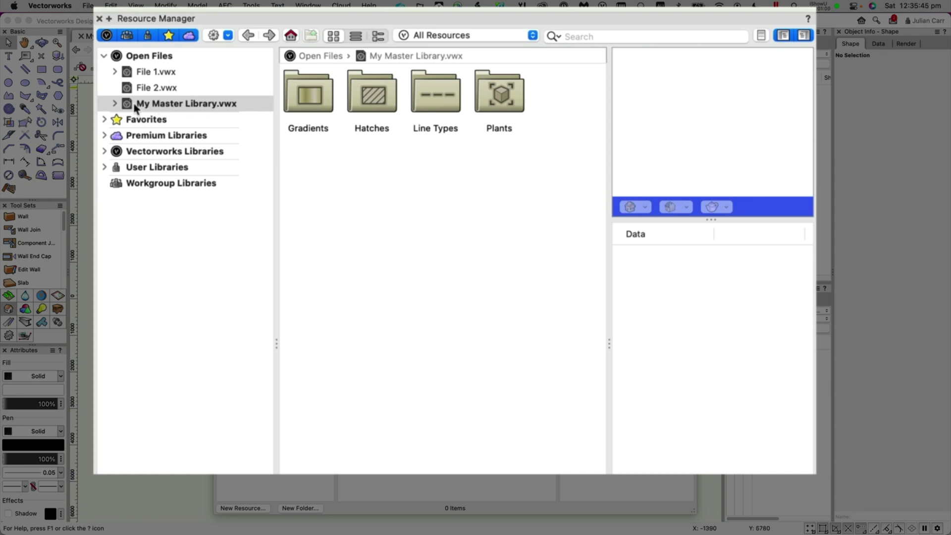
# Expand My Master Library.vwx and Plants to review Shrubs and Trees, then open the gear Action menu.
pyautogui.click(115, 103)
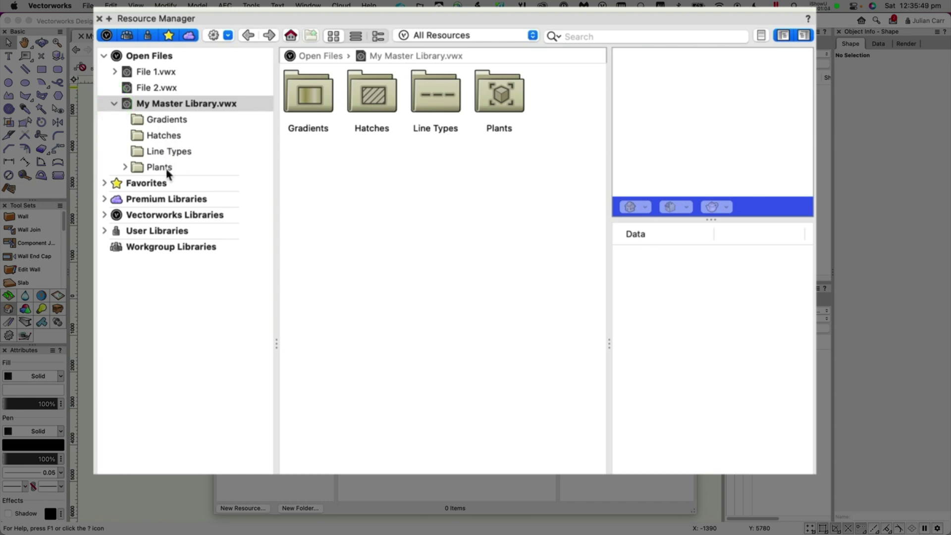
pyautogui.click(125, 168)
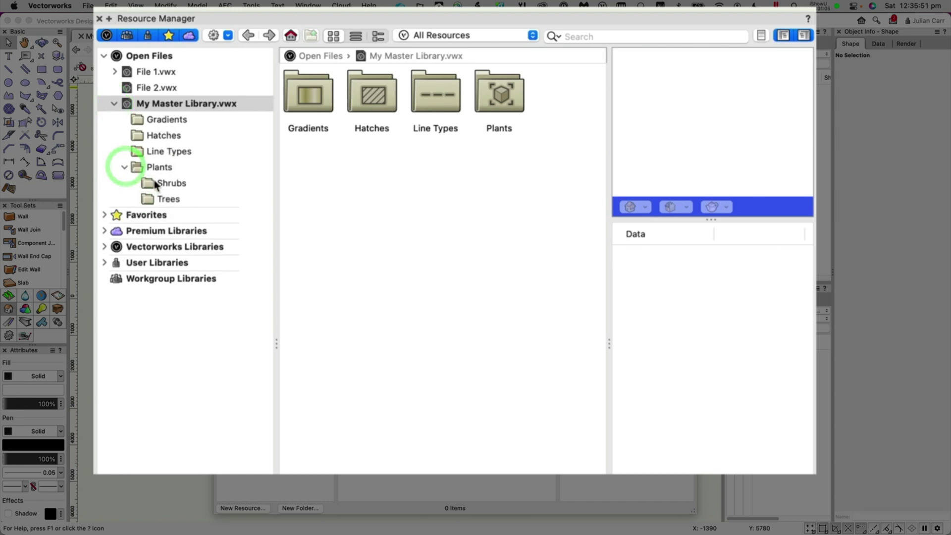
pyautogui.click(115, 104)
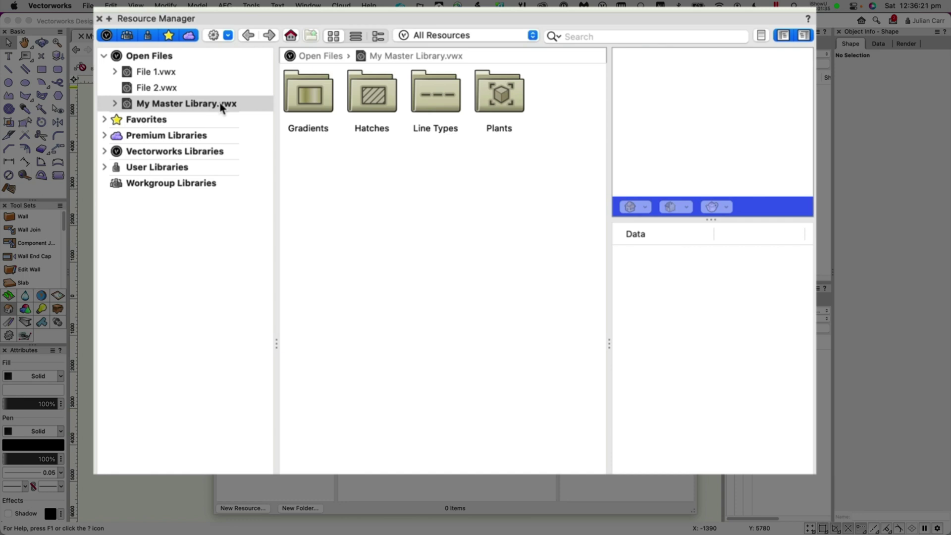
pyautogui.click(228, 37)
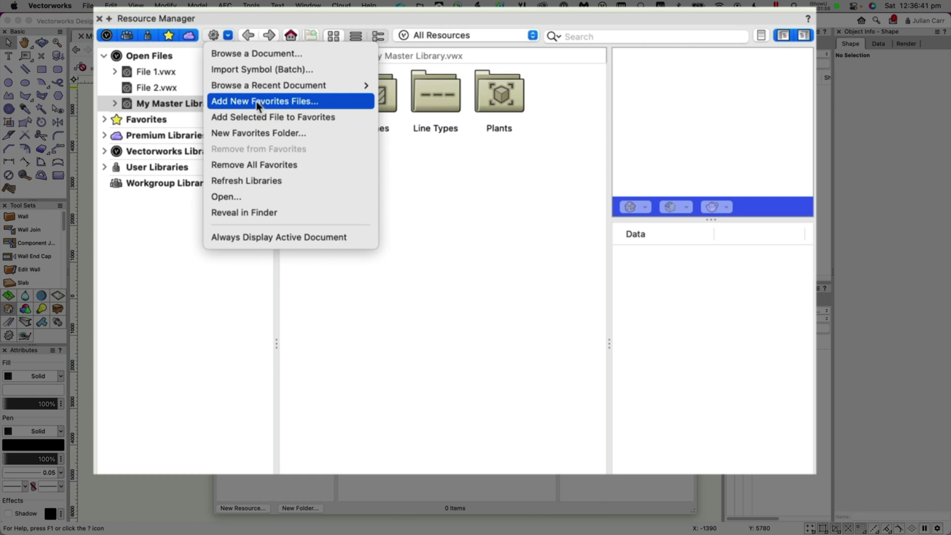
# Add My Master Library.vwx to Favorites and verify its Plants folder holds Shrubs and Trees.
pyautogui.click(195, 105)
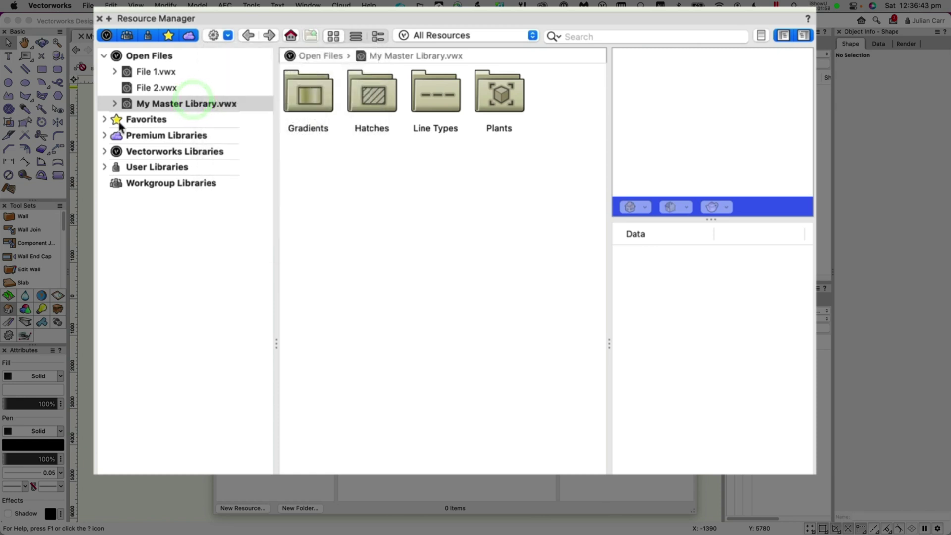
pyautogui.click(104, 119)
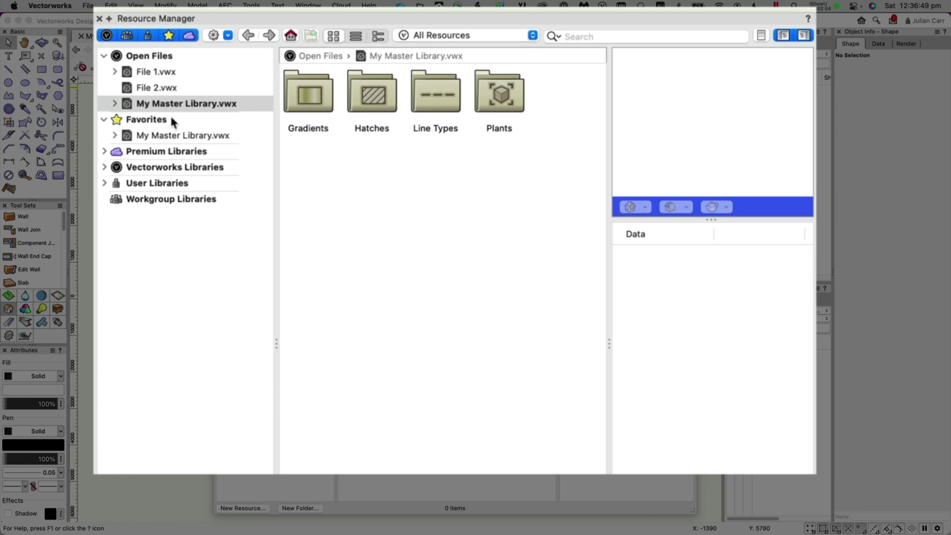
pyautogui.click(115, 104)
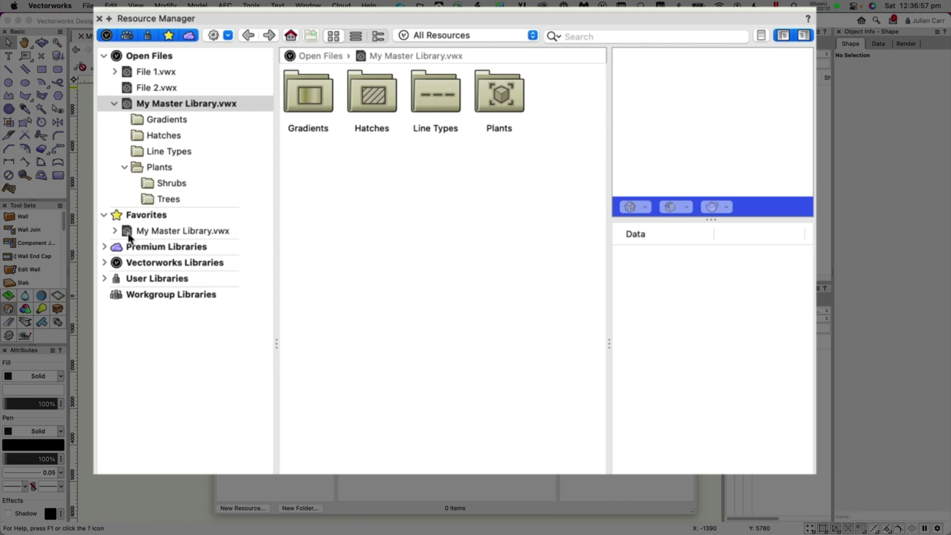
pyautogui.click(115, 231)
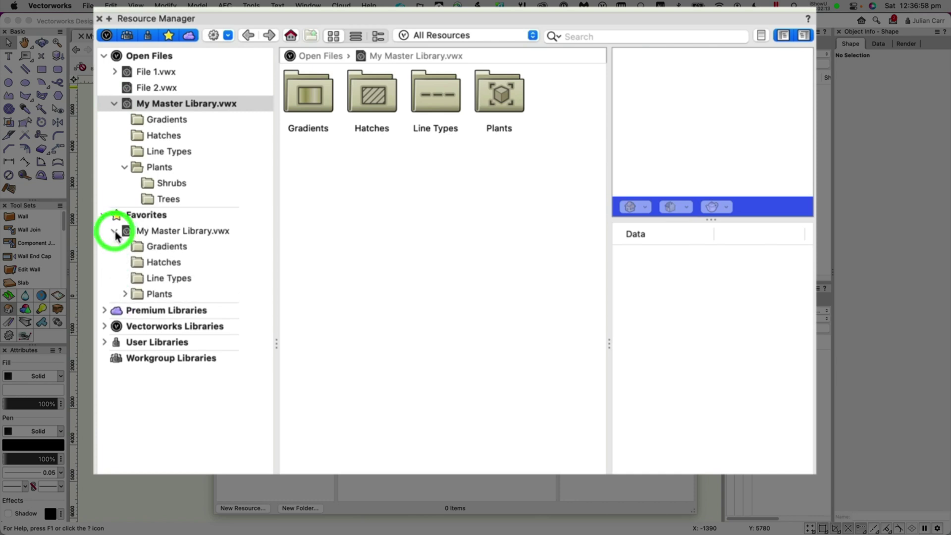
pyautogui.click(125, 294)
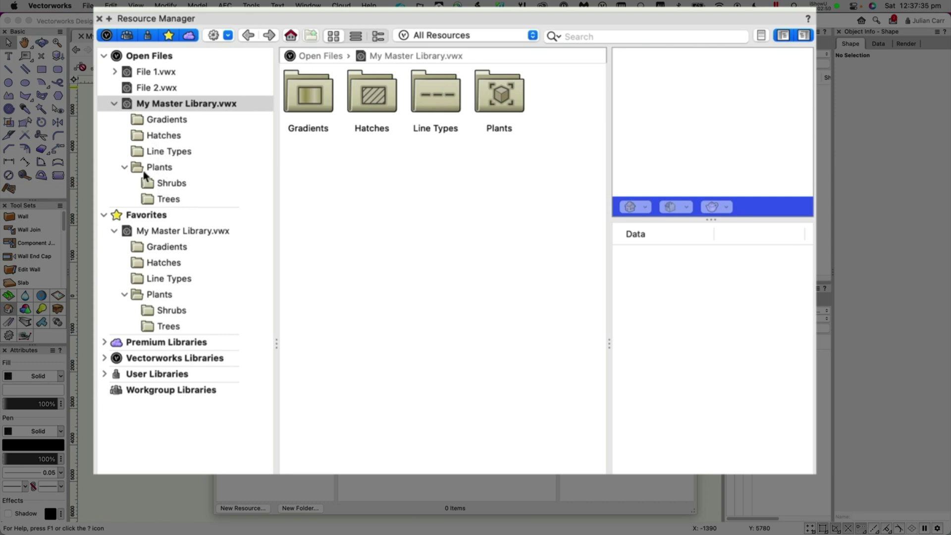
pyautogui.click(104, 216)
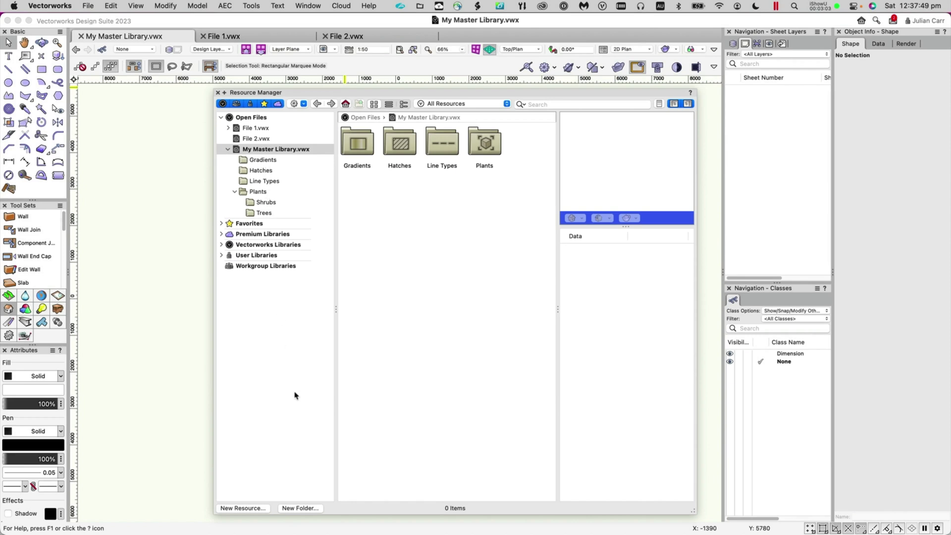
# Create a Sketch Style Folder named 'Sketch Styles' in My Master Library.vwx.
pyautogui.click(299, 508)
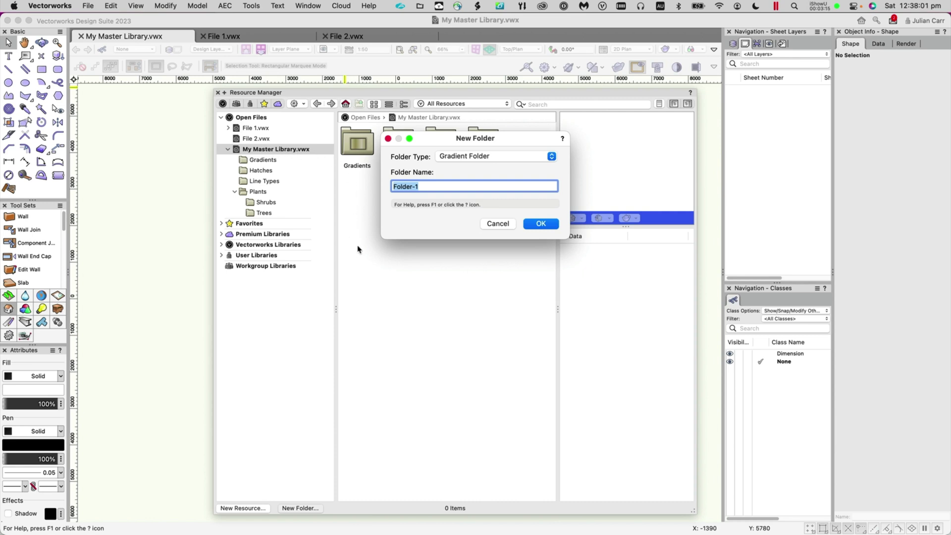
pyautogui.moveTo(453, 138); pyautogui.dragTo(452, 225)
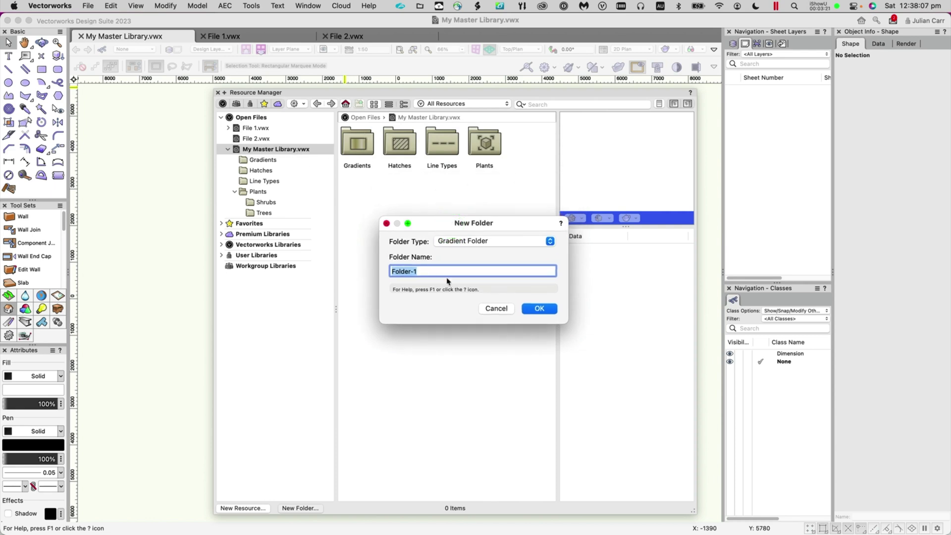
pyautogui.click(486, 241)
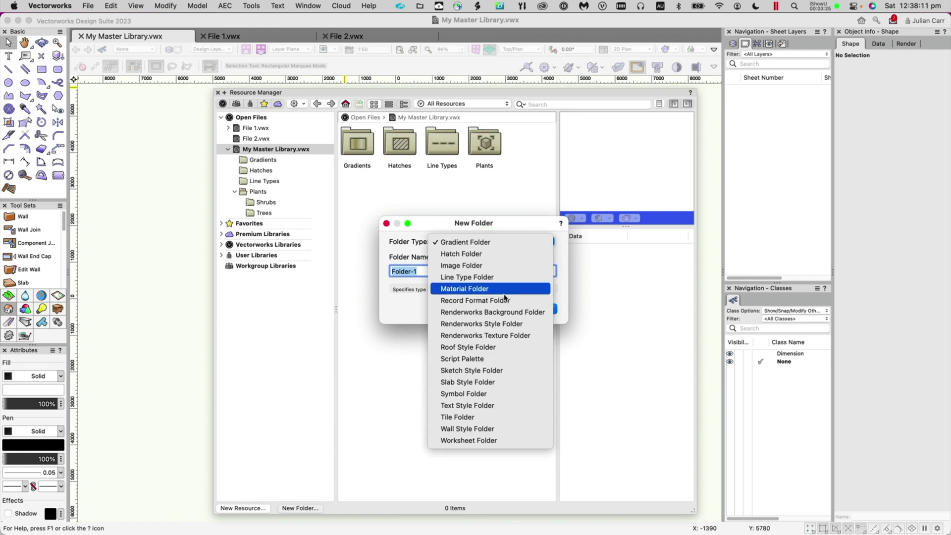
pyautogui.click(534, 374)
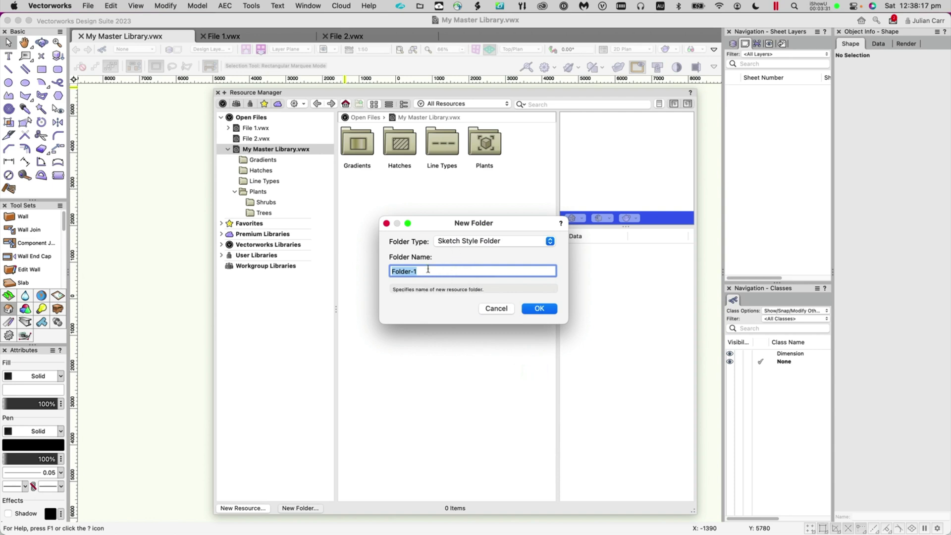
pyautogui.write('Sketch Styles')
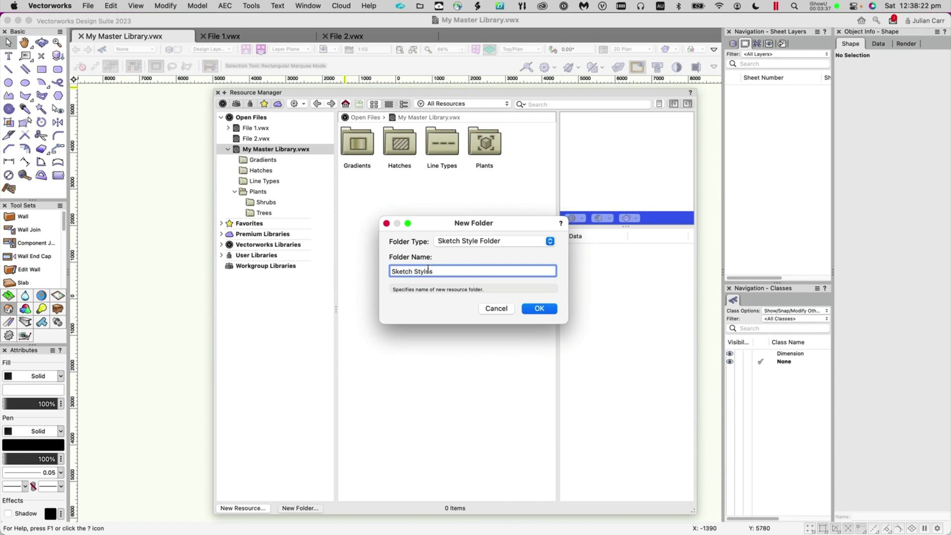
pyautogui.click(540, 308)
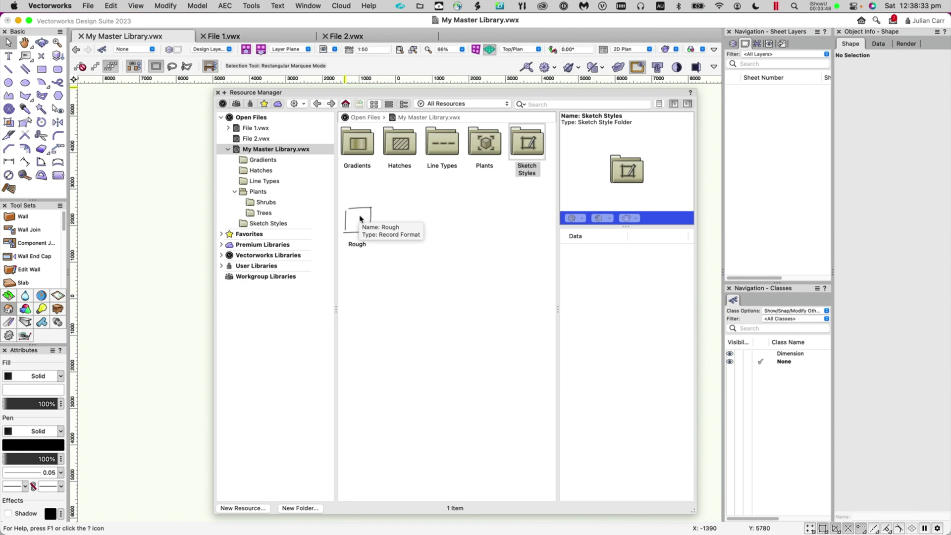
# Move the Rough sketch style into Sketch Styles, then start a new folder inside Plants.
pyautogui.click(272, 224)
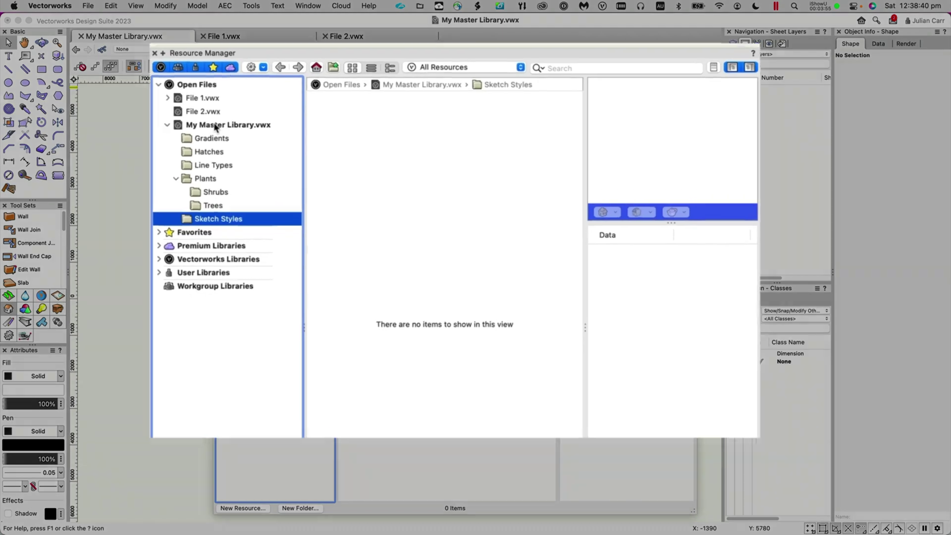
pyautogui.click(215, 126)
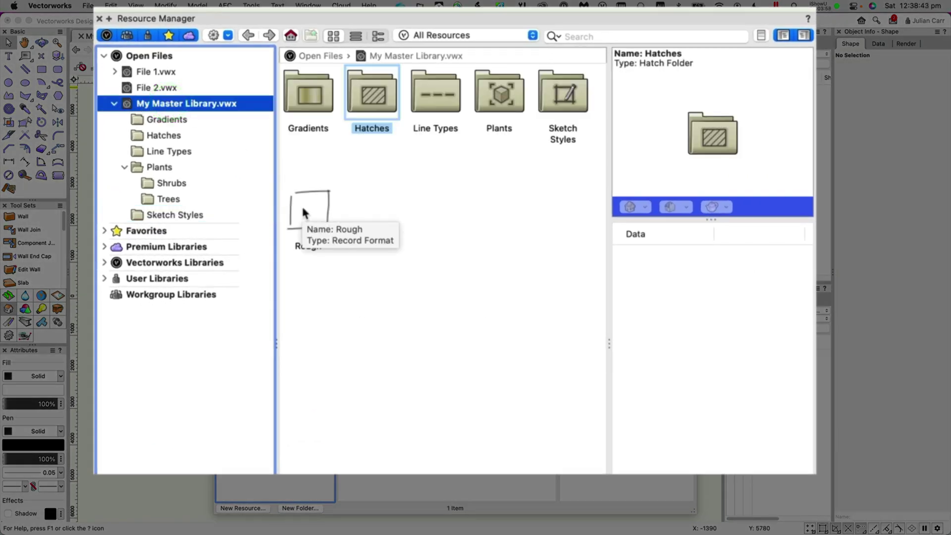
pyautogui.moveTo(304, 208)
pyautogui.mouseDown()
pyautogui.moveTo(361, 179)
pyautogui.moveTo(462, 166)
pyautogui.moveTo(544, 138)
pyautogui.moveTo(592, 78)
pyautogui.moveTo(435, 153)
pyautogui.moveTo(185, 220)
pyautogui.mouseUp()
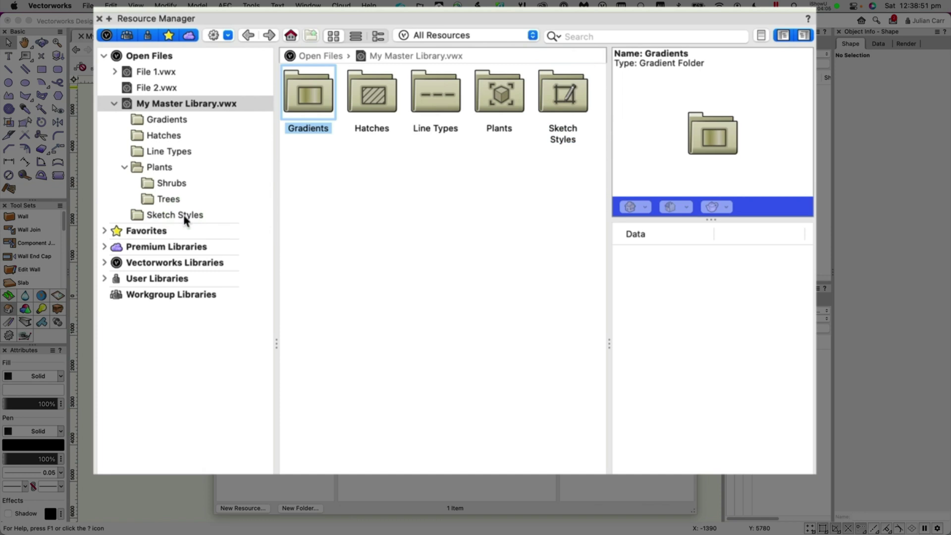
pyautogui.click(185, 219)
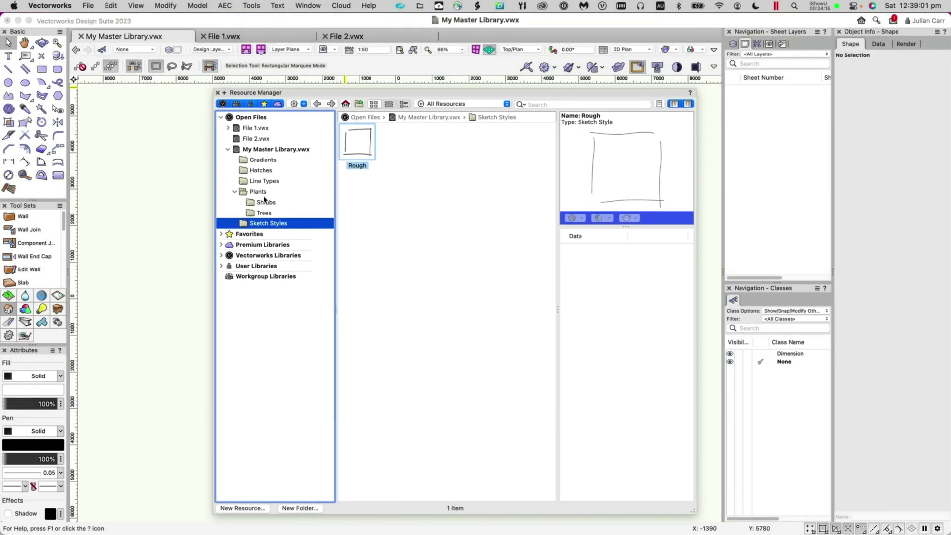
pyautogui.click(258, 193)
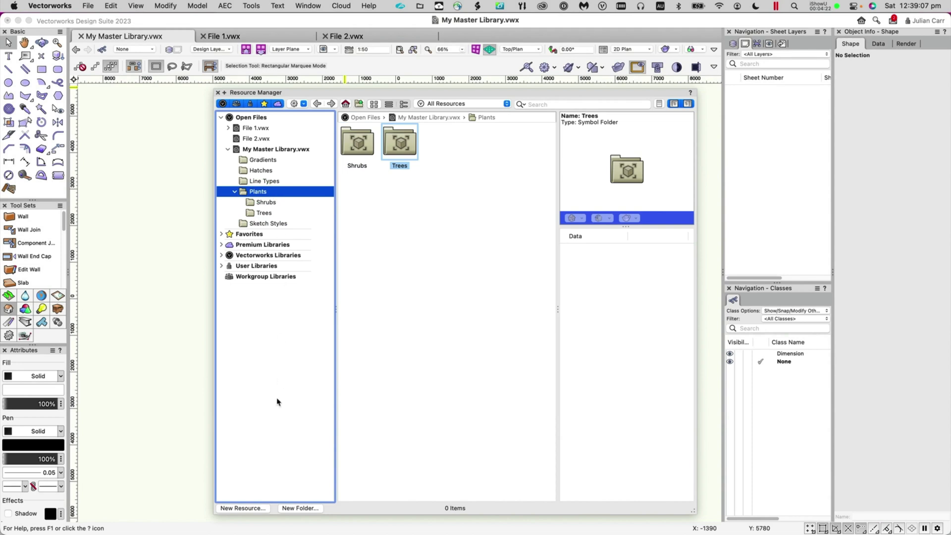
pyautogui.click(300, 508)
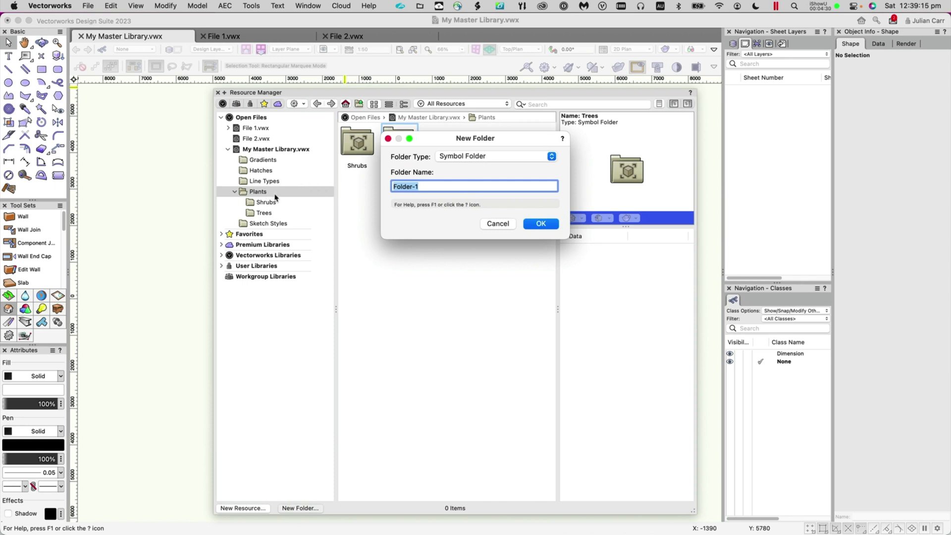
# Add a Symbol Folder named 'Ground Covers' inside Plants, then expand Favorites.
pyautogui.click(454, 157)
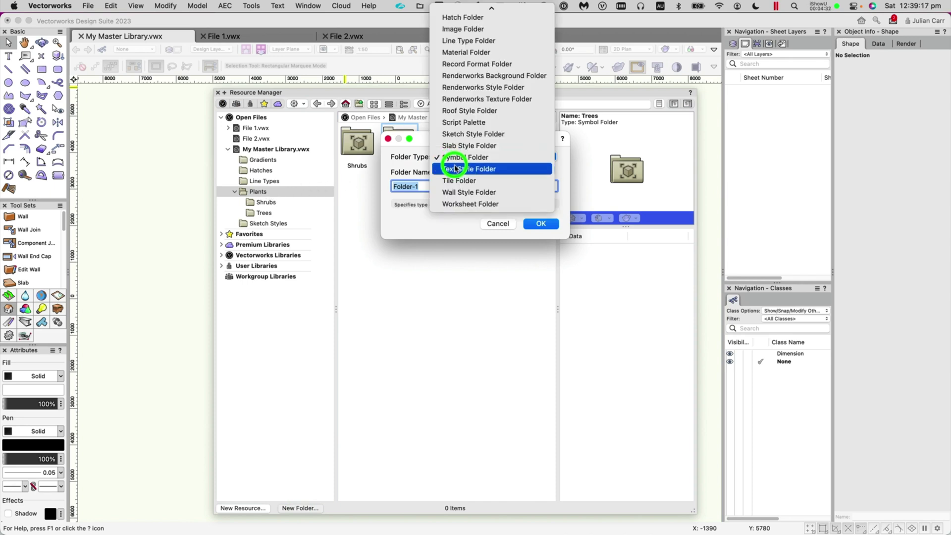
pyautogui.click(454, 159)
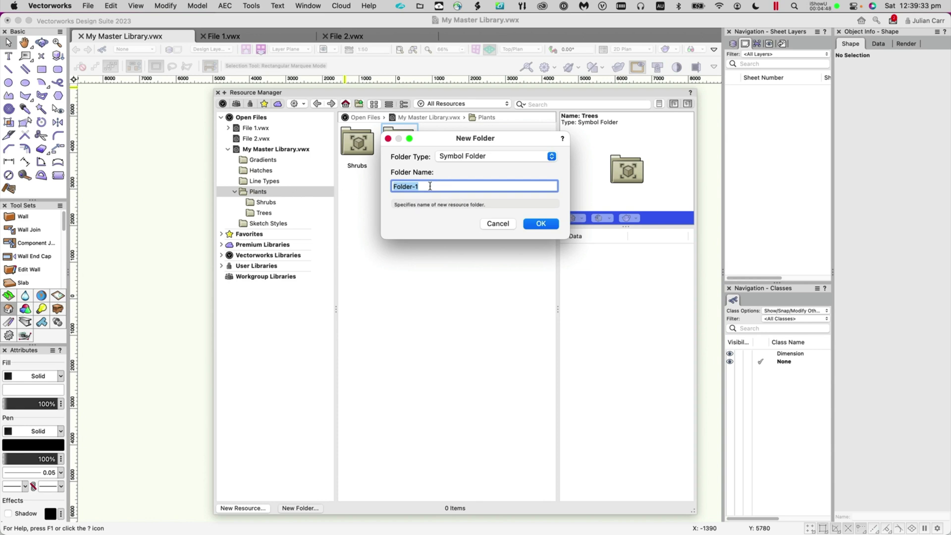
pyautogui.write('Ground Covers')
pyautogui.click(541, 223)
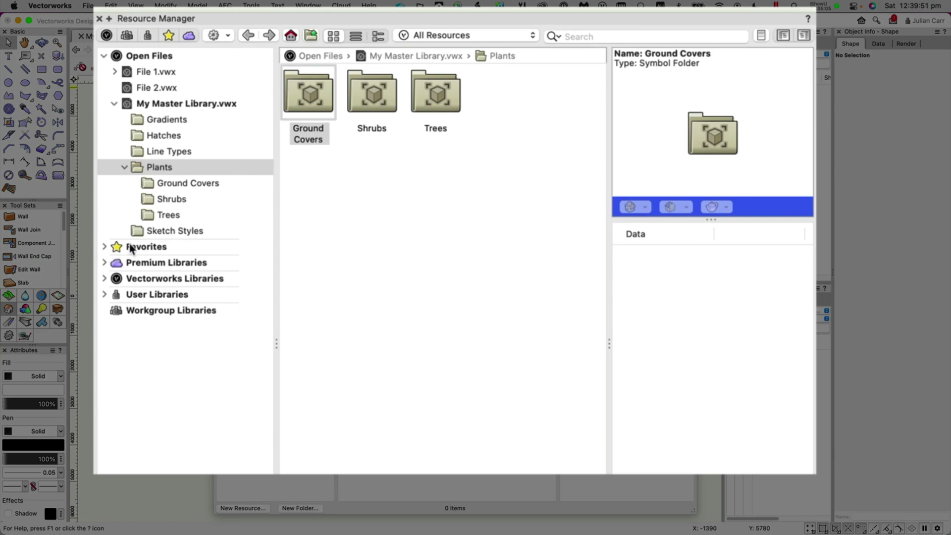
pyautogui.click(108, 248)
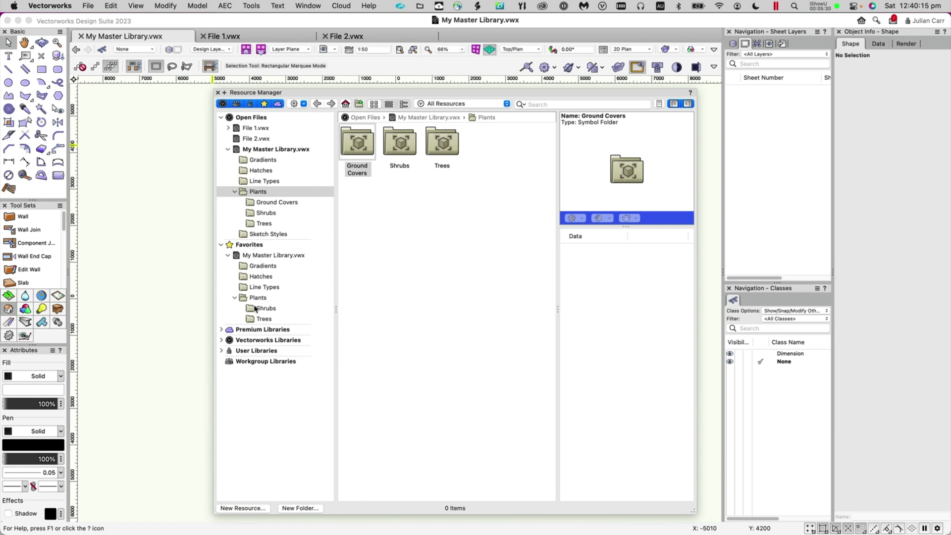
# Refresh libraries, check the favourited library's Plants and Sketch Styles, then close My Master Library.vwx.
pyautogui.click(304, 105)
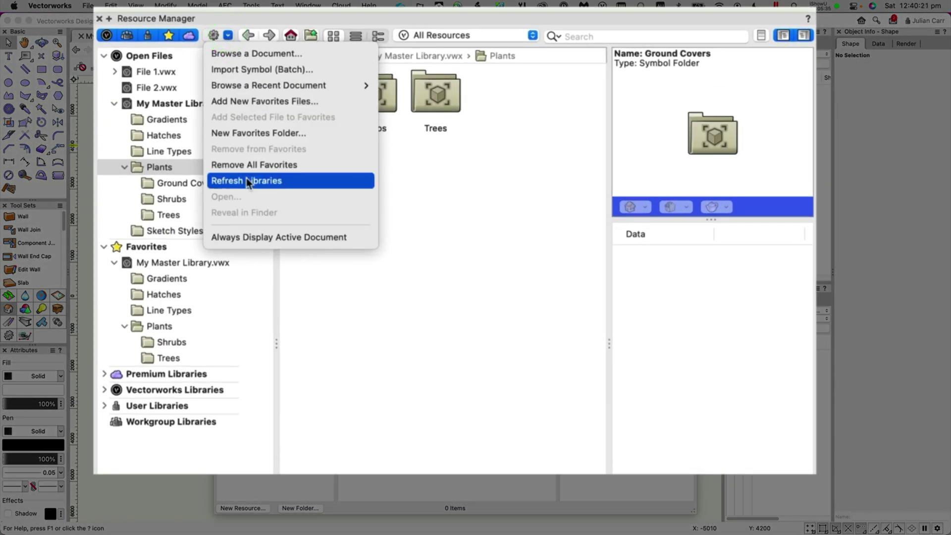
pyautogui.click(247, 181)
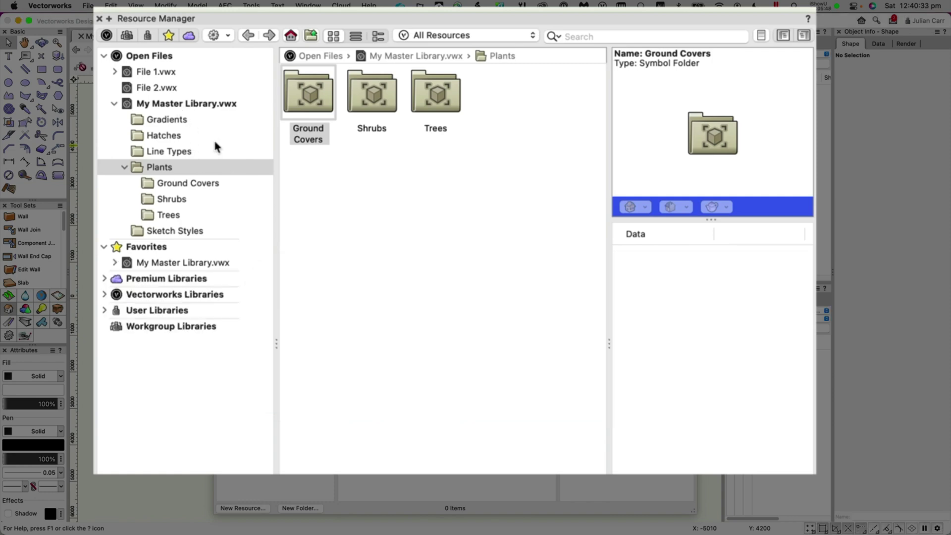
pyautogui.click(116, 263)
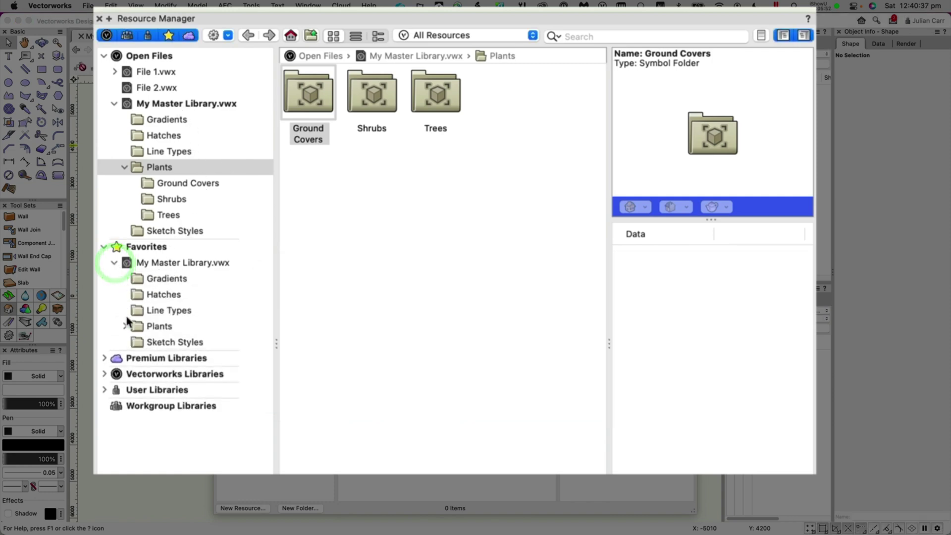
pyautogui.click(124, 327)
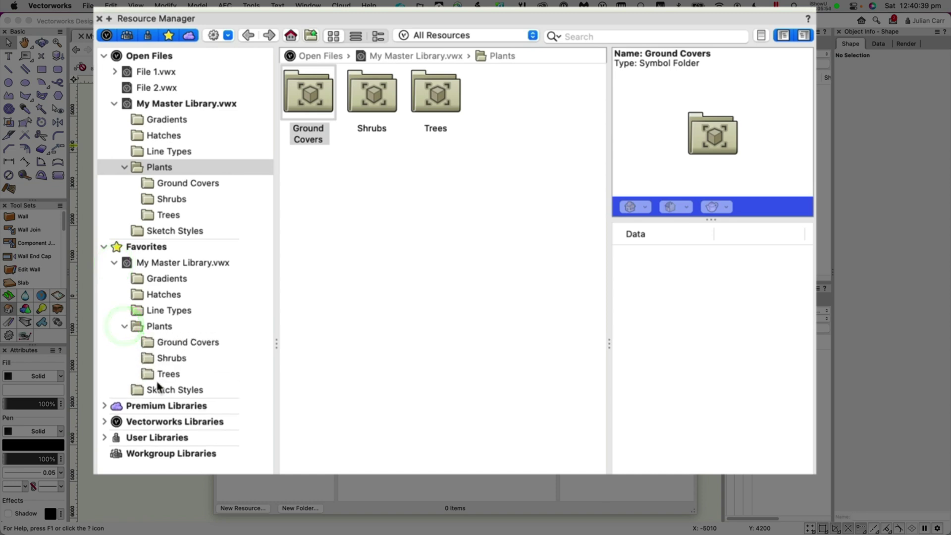
pyautogui.click(166, 392)
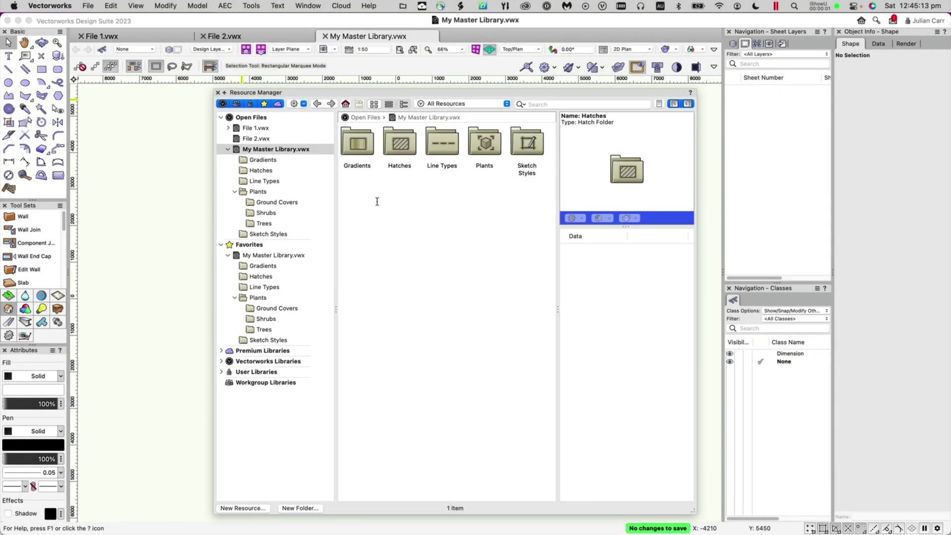
pyautogui.click(227, 149)
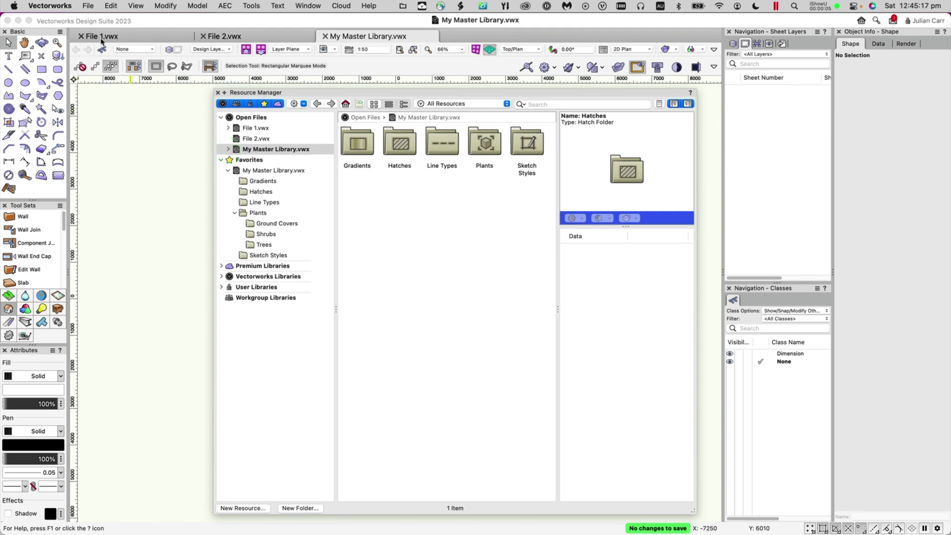
pyautogui.click(326, 36)
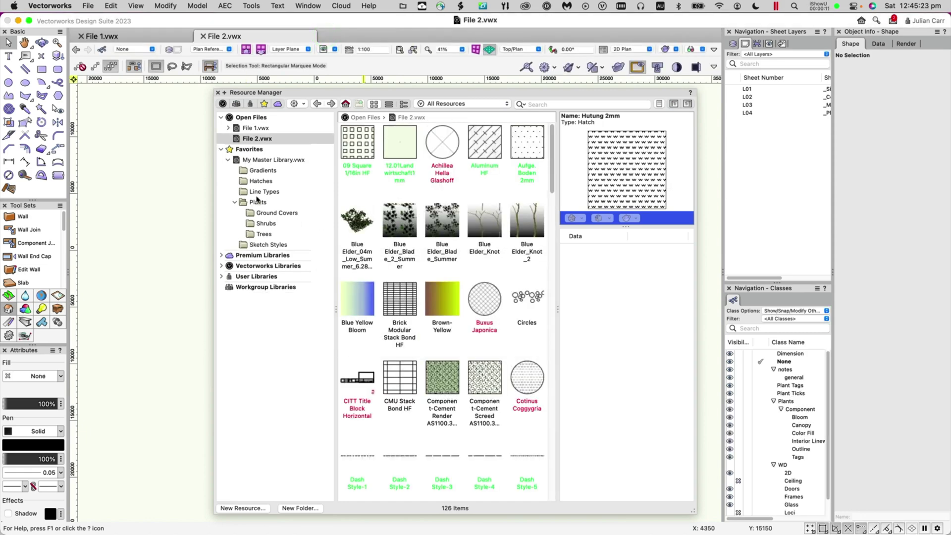
# Browse File 1.vwx's resources and open its Textures folder with six textures.
pyautogui.click(252, 128)
pyautogui.click(253, 129)
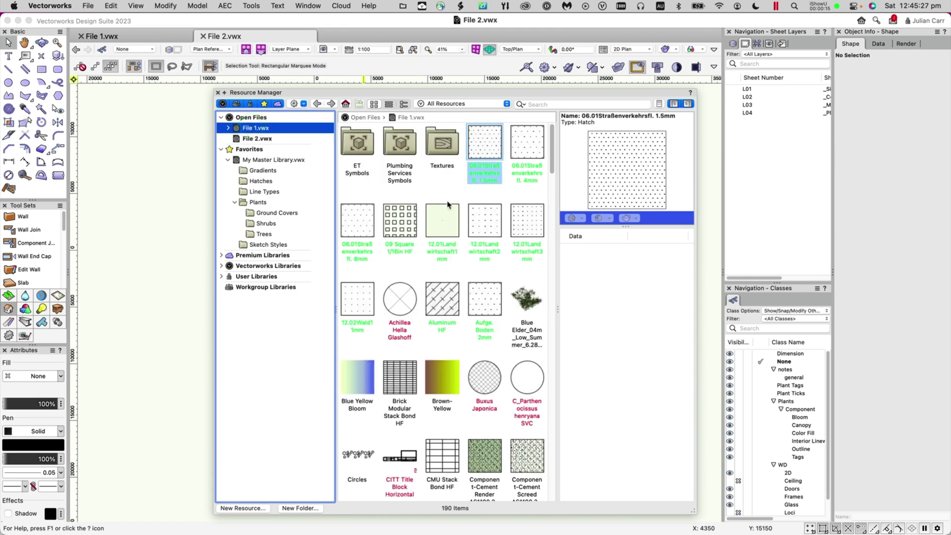
pyautogui.scroll(-10, 490, 163)
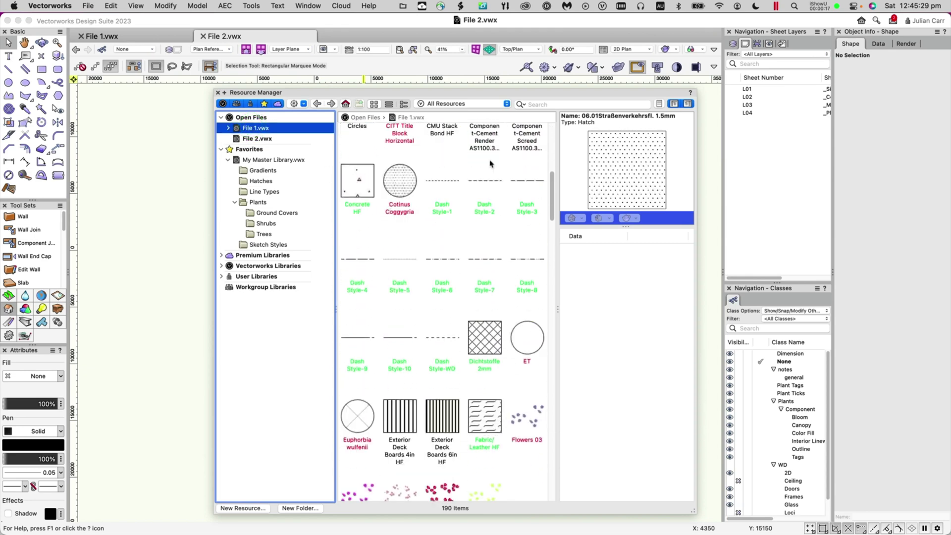
pyautogui.scroll(10, 490, 163)
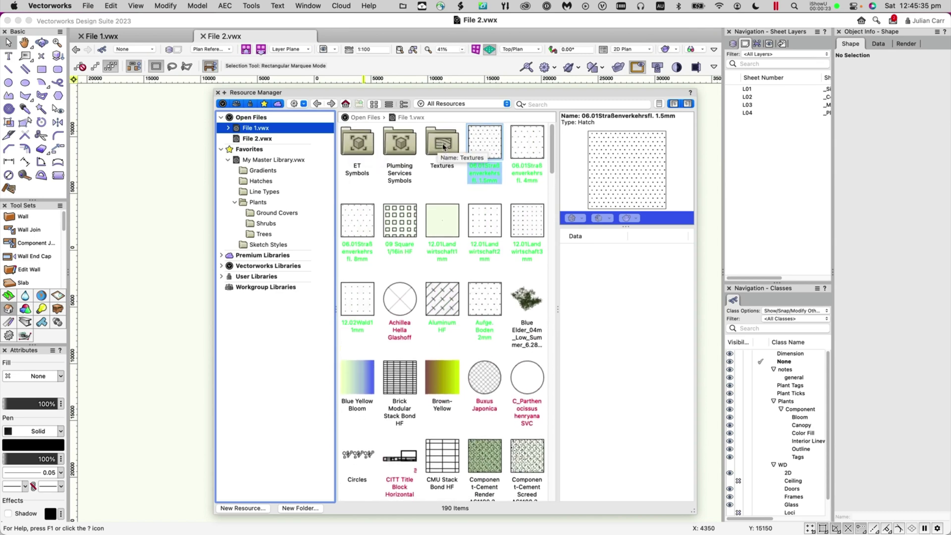
pyautogui.click(228, 128)
pyautogui.click(261, 160)
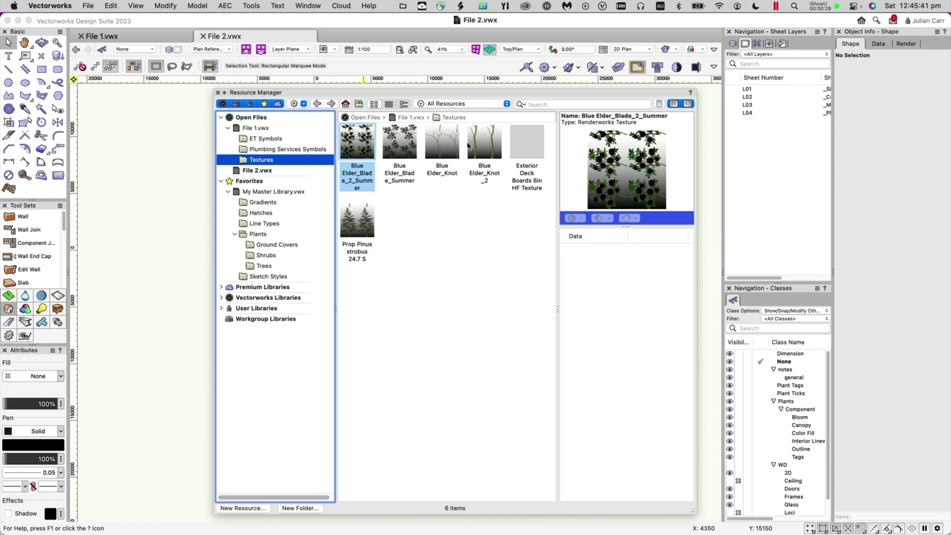
# Copy File 1's Textures folder into the favourited My Master Library and confirm its six textures.
pyautogui.click(258, 129)
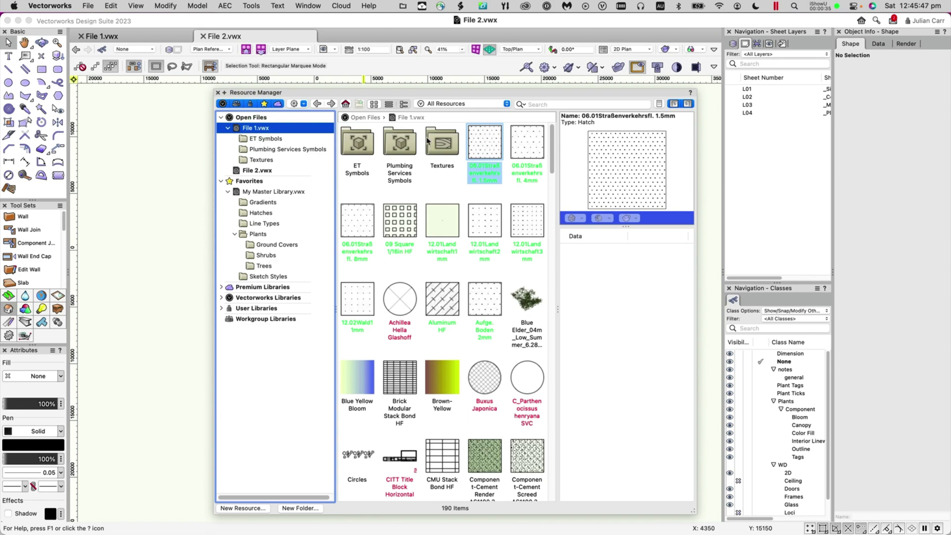
pyautogui.moveTo(445, 142); pyautogui.dragTo(299, 196)
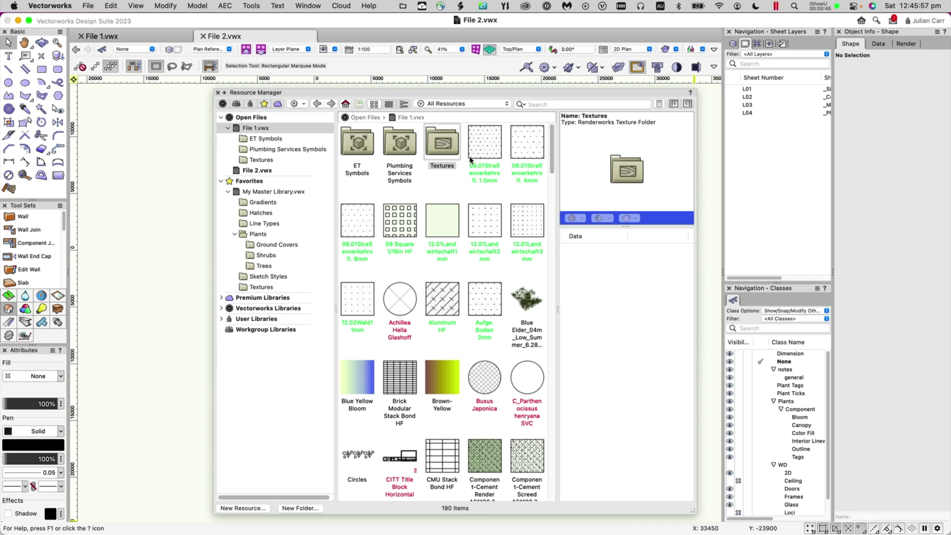
pyautogui.click(228, 194)
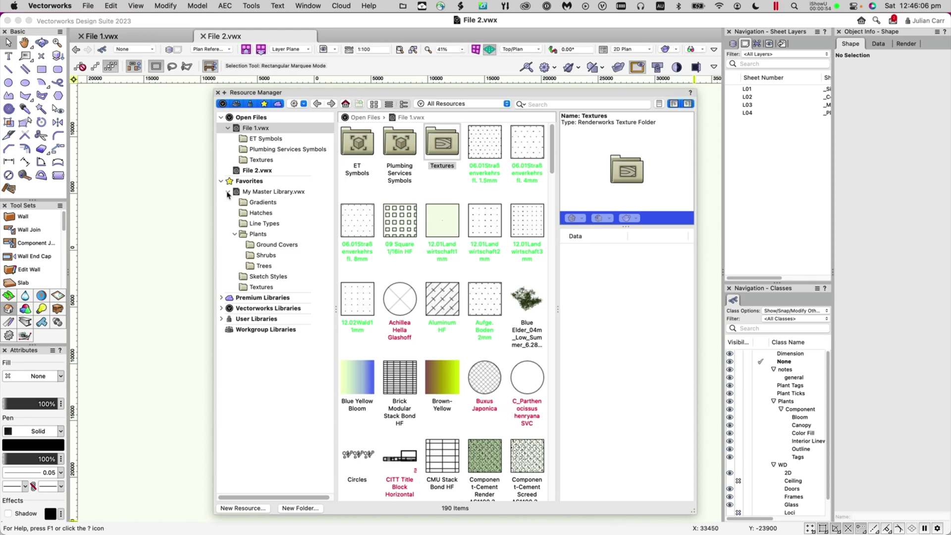
pyautogui.click(261, 287)
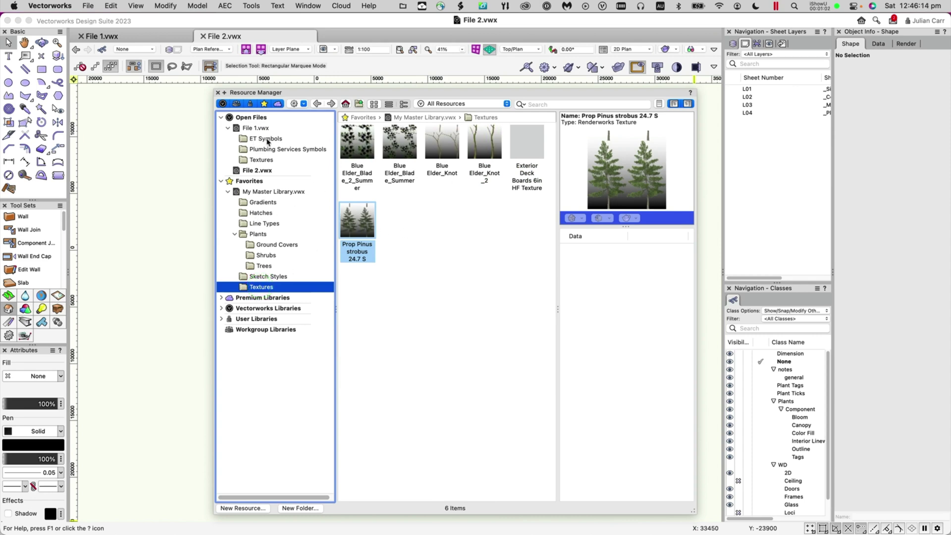
pyautogui.click(255, 128)
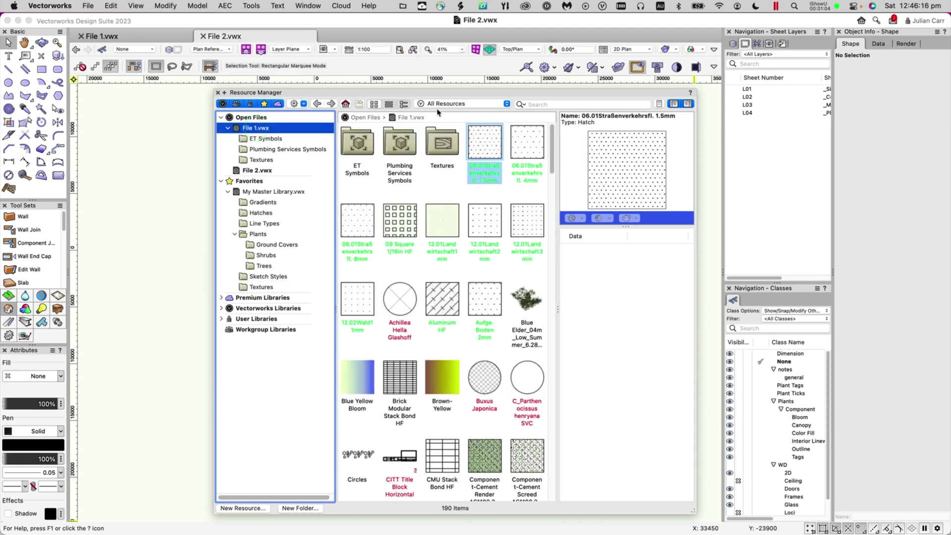
# Filter File 1.vwx's resources to show only Gradients.
pyautogui.click(442, 104)
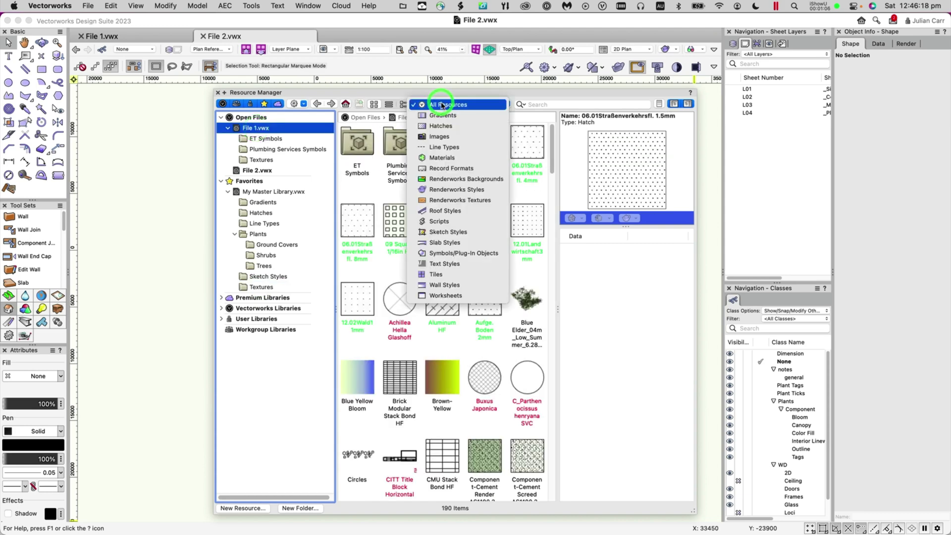
pyautogui.click(443, 116)
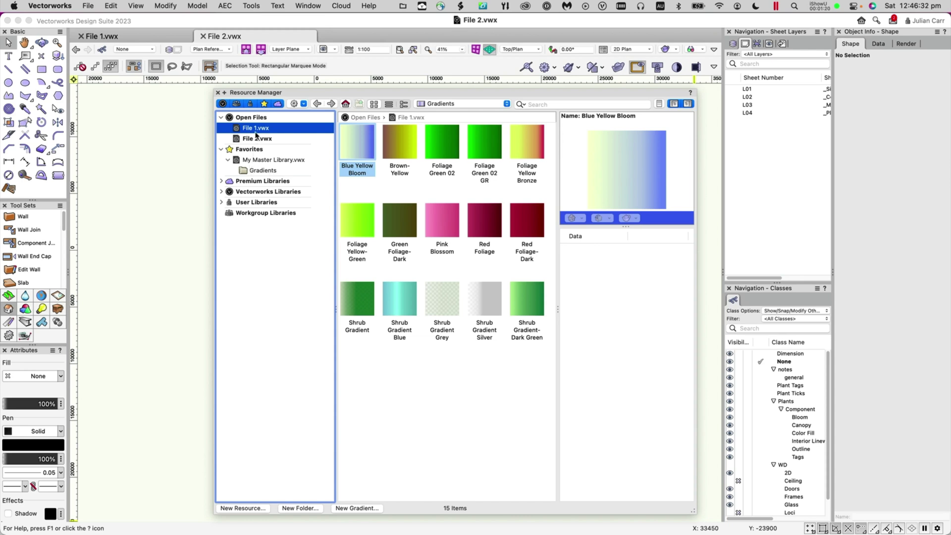
pyautogui.click(445, 105)
pyautogui.click(443, 94)
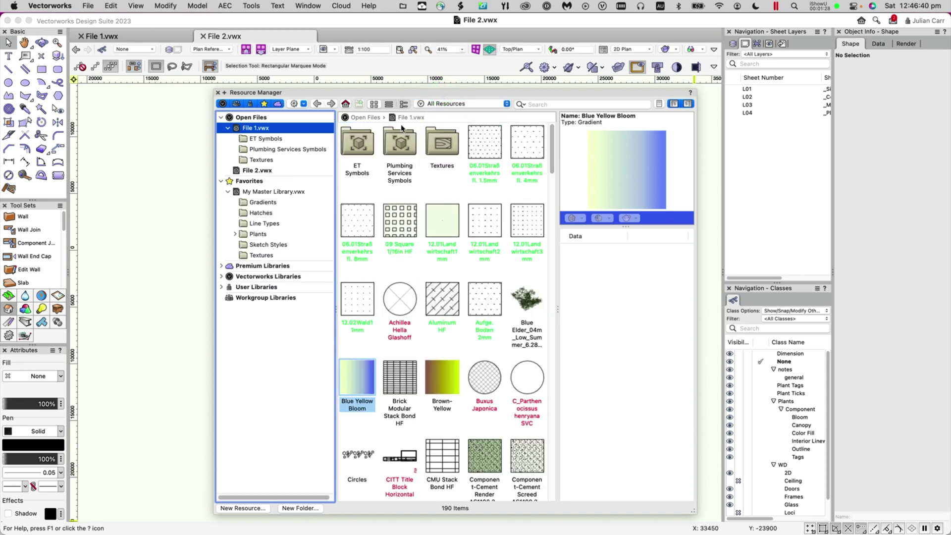
pyautogui.click(448, 106)
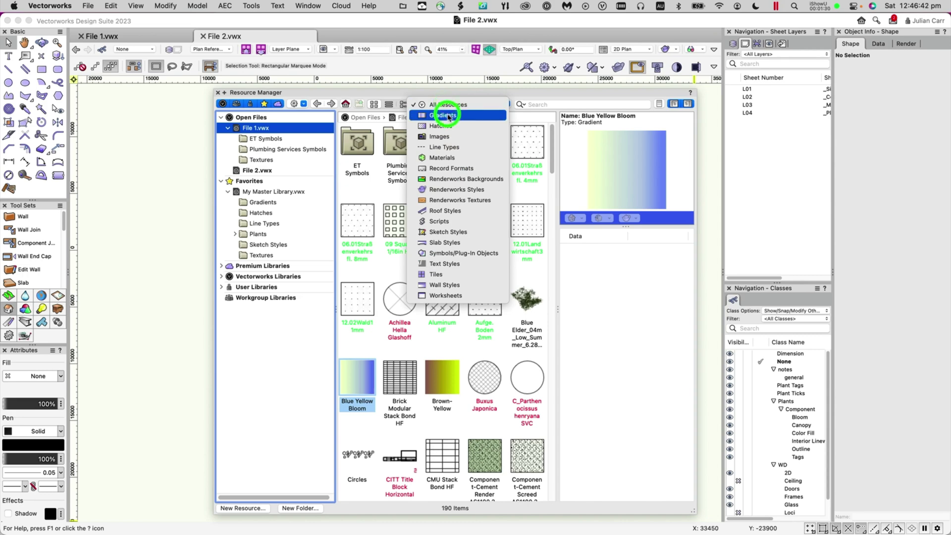
pyautogui.click(442, 116)
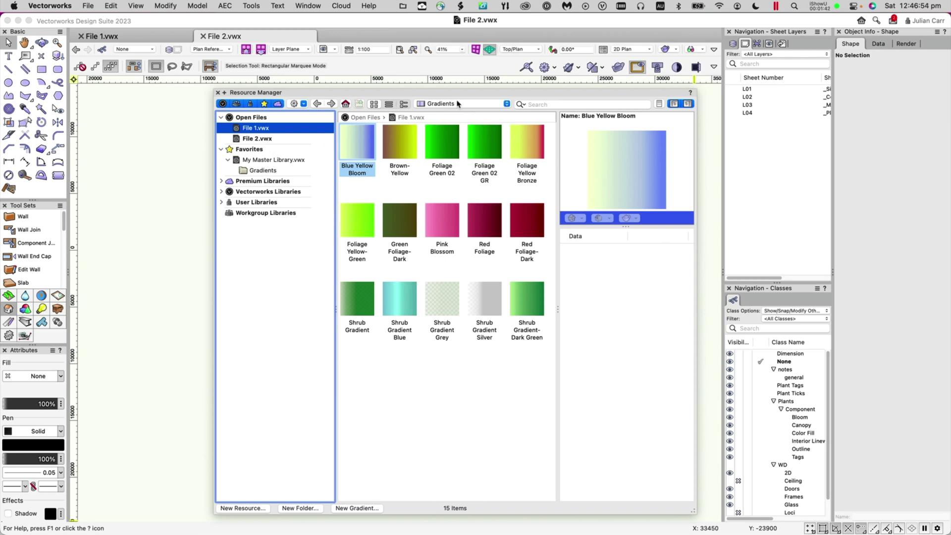
# Select all 15 gradients and copy them into My Master Library's Gradients folder.
pyautogui.click(360, 143)
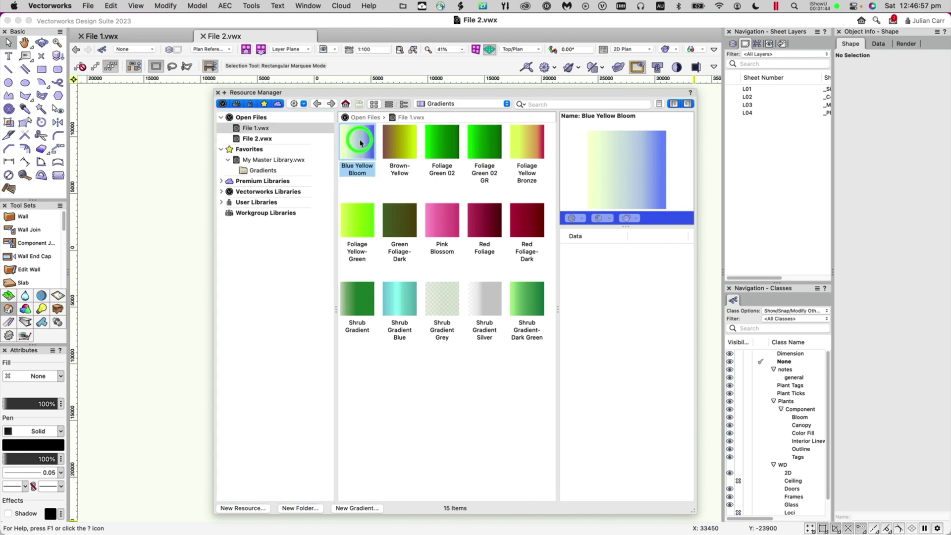
pyautogui.keyDown('shift'); pyautogui.click(529, 300); pyautogui.keyUp('shift')
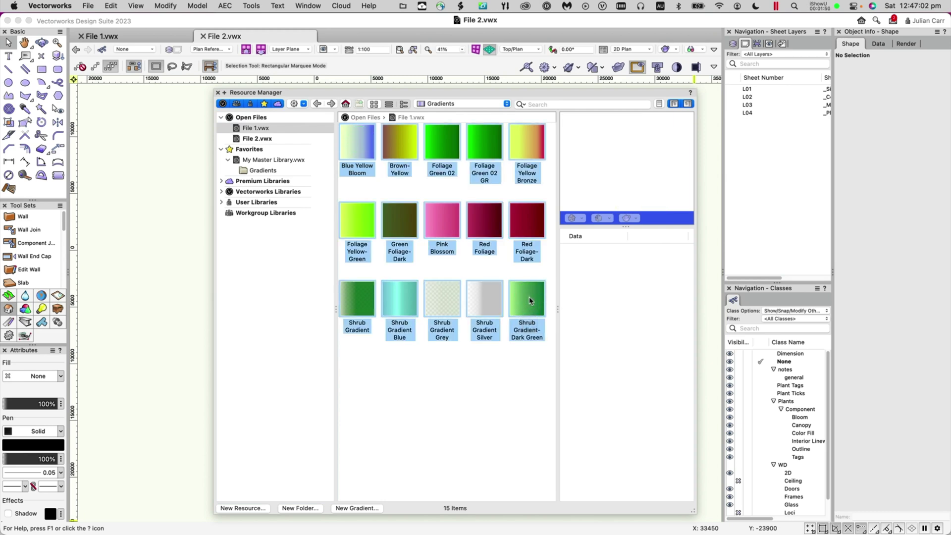
pyautogui.click(466, 423)
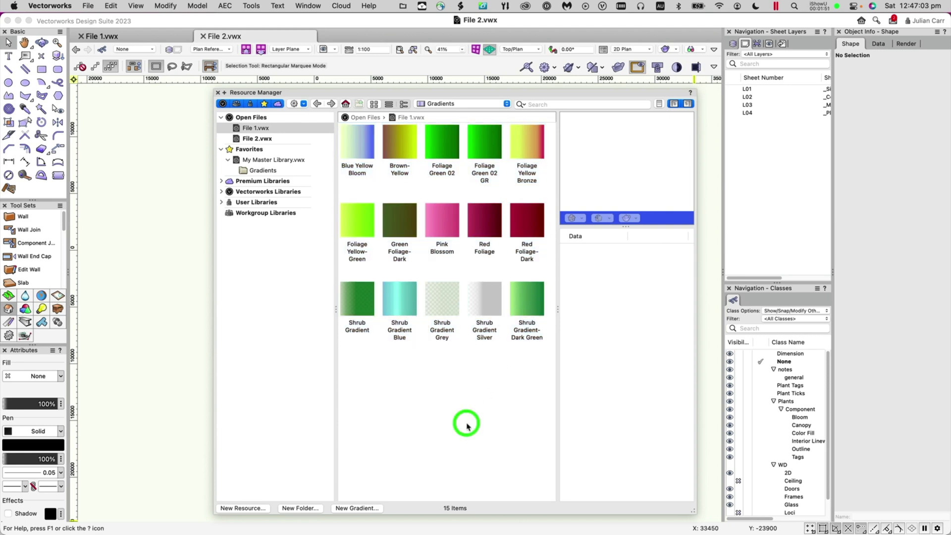
pyautogui.click(429, 389)
pyautogui.press('super+a')
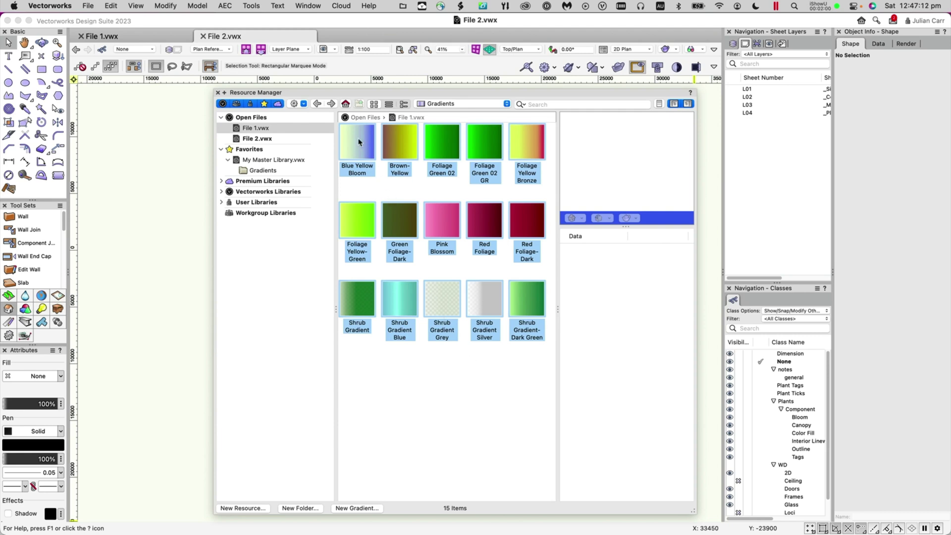
pyautogui.moveTo(358, 142); pyautogui.dragTo(272, 174)
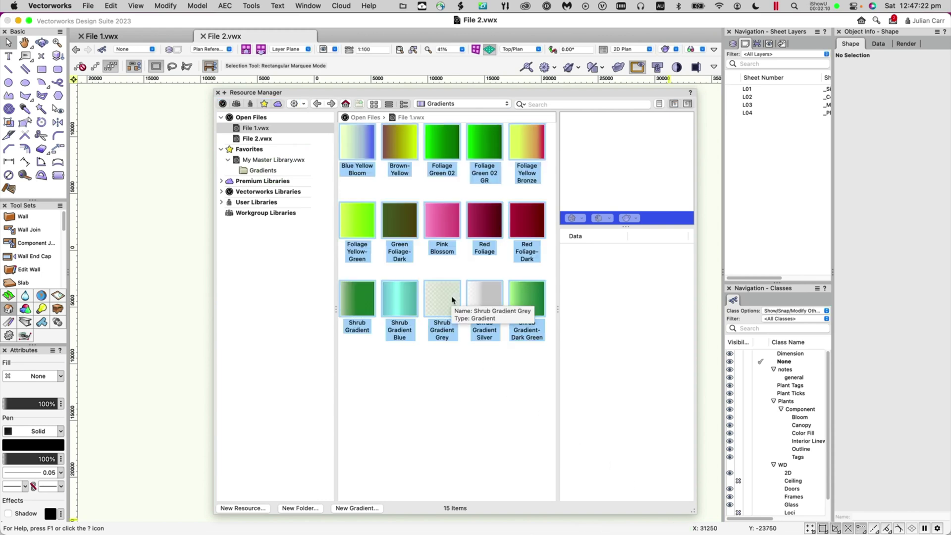
# Filter File 1 to Hatches, drag all 42 into the library's Hatches folder, then restore All Resources.
pyautogui.click(457, 105)
pyautogui.click(456, 115)
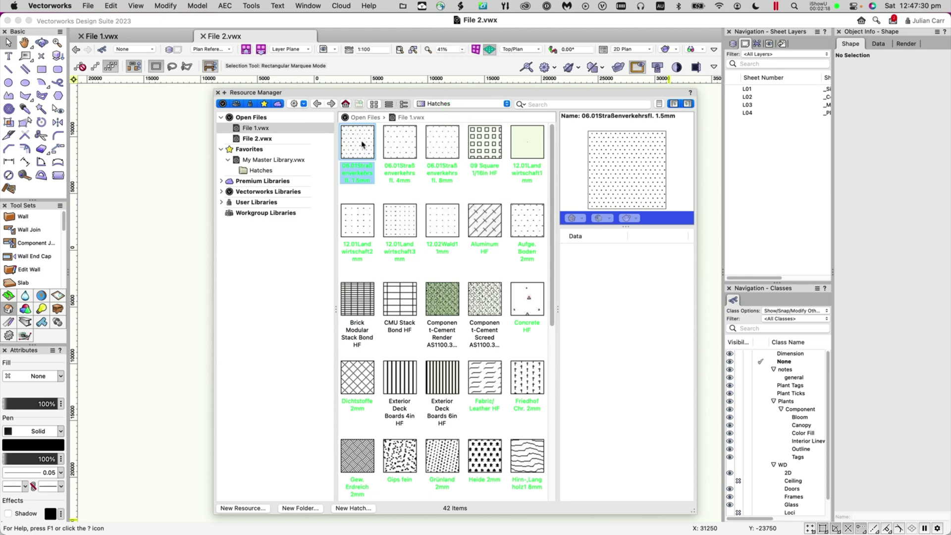
pyautogui.click(362, 145)
pyautogui.scroll(-10, 362, 145)
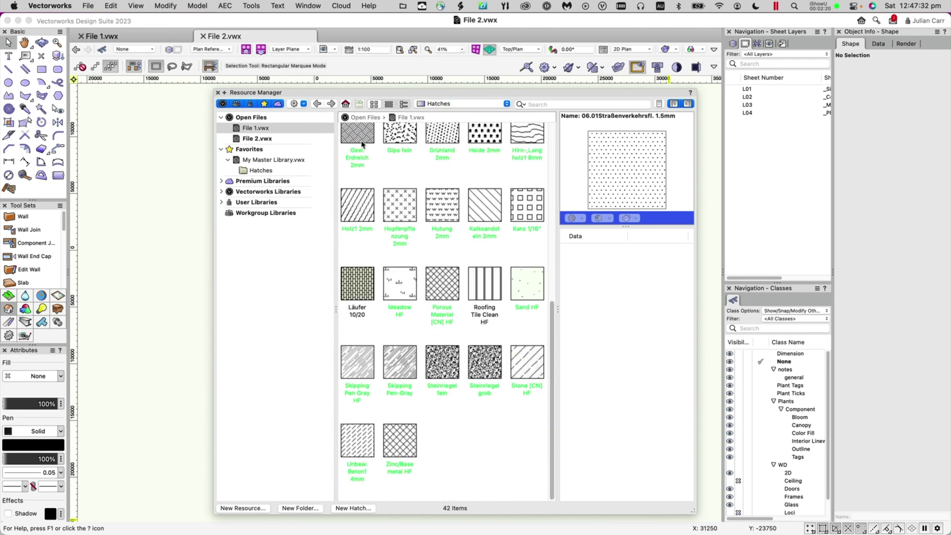
pyautogui.keyDown('shift'); pyautogui.click(406, 451); pyautogui.keyUp('shift')
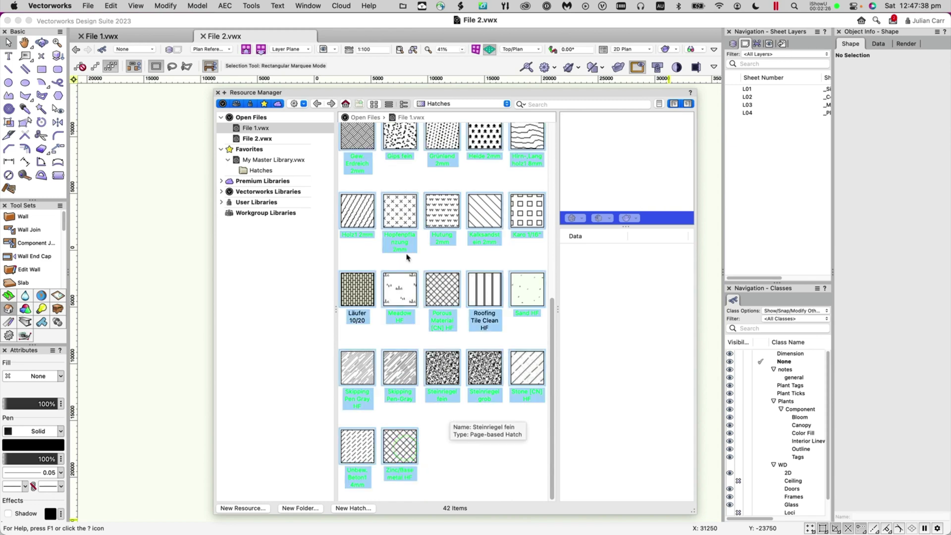
pyautogui.moveTo(350, 140); pyautogui.dragTo(264, 174)
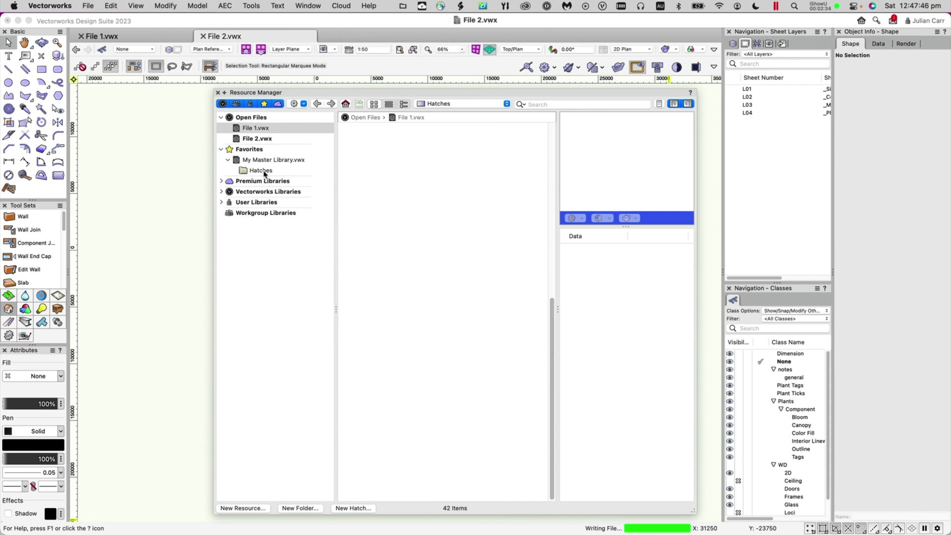
pyautogui.click(478, 103)
pyautogui.click(469, 85)
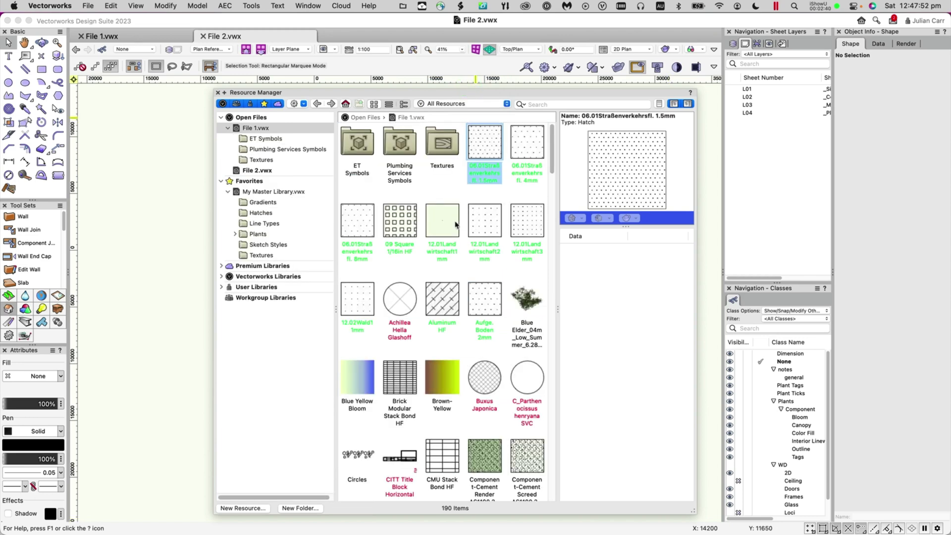
# Filter to Line Types, drag all 17 into the library's Line Types folder, then restore All Resources.
pyautogui.scroll(-10, 456, 224)
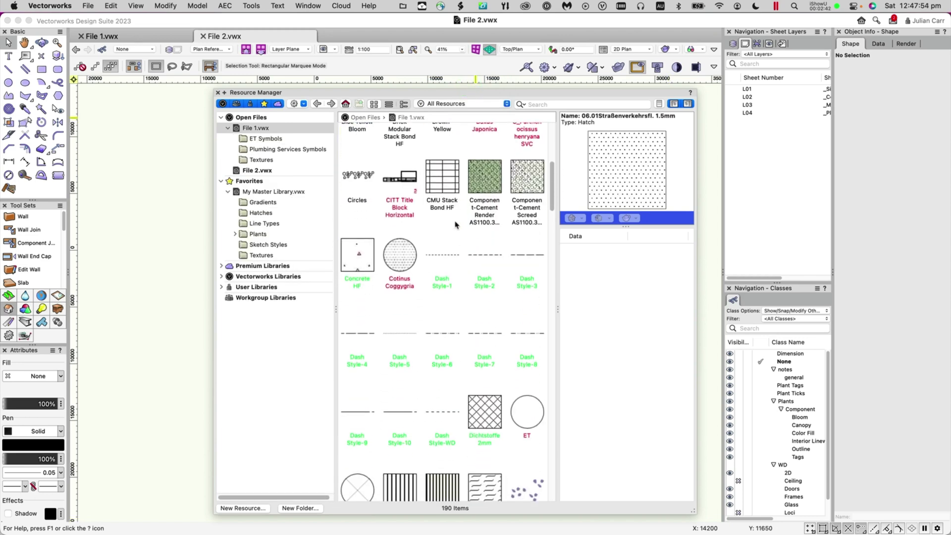
pyautogui.scroll(-2, 456, 224)
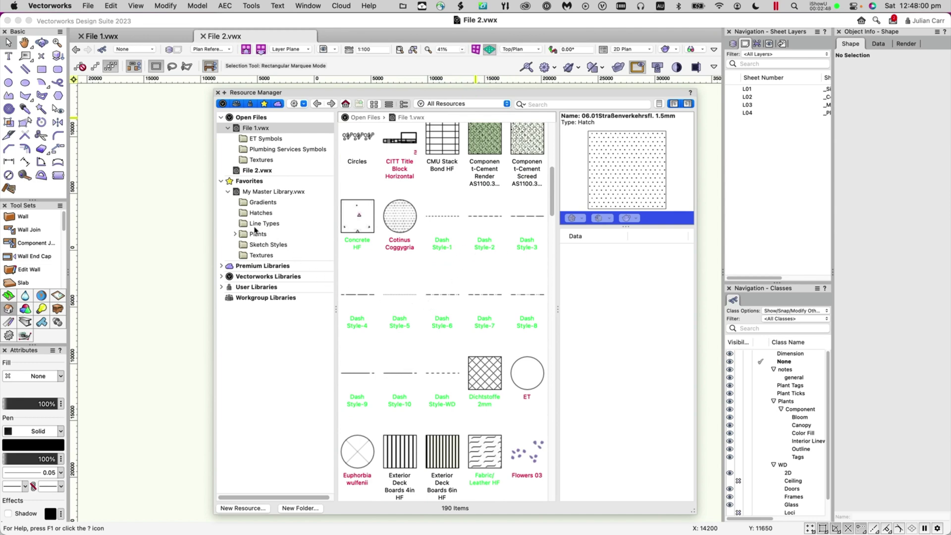
pyautogui.click(454, 105)
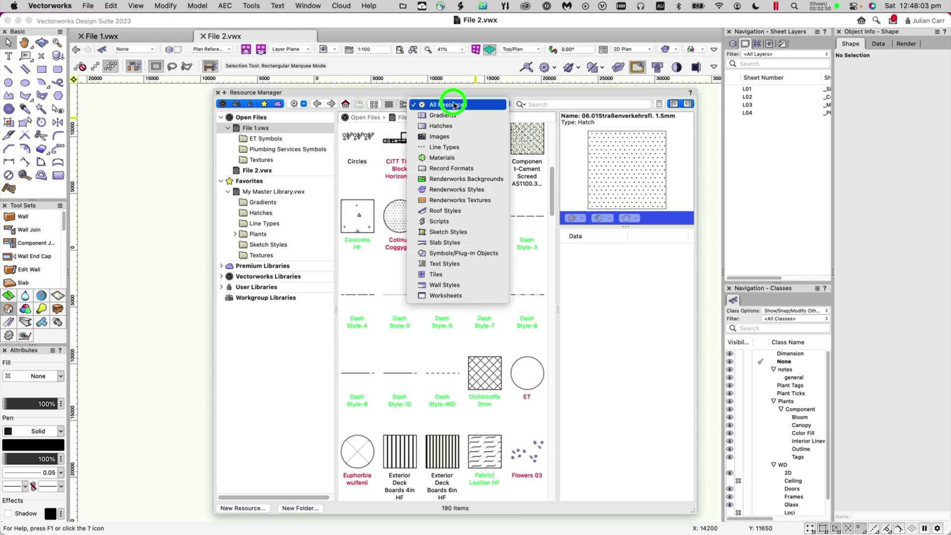
pyautogui.click(458, 147)
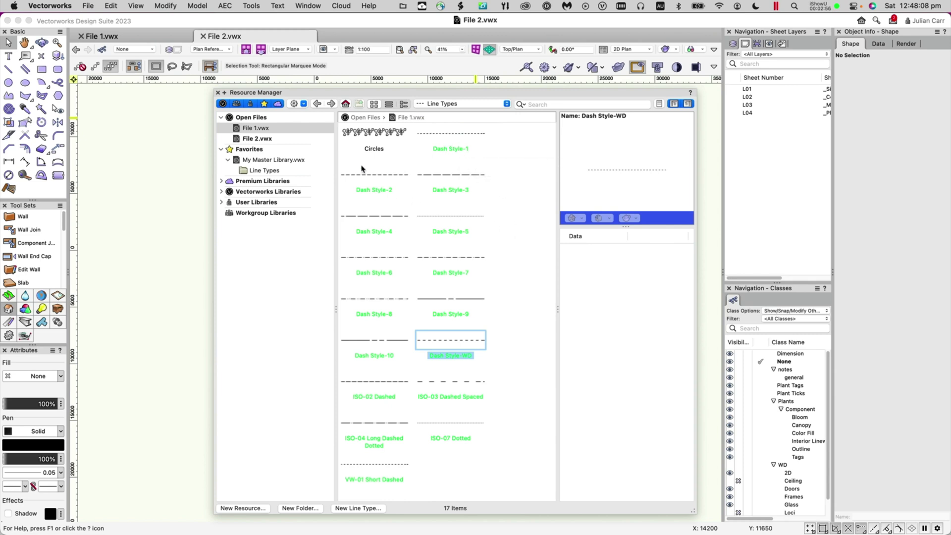
pyautogui.click(505, 205)
pyautogui.press('super+a')
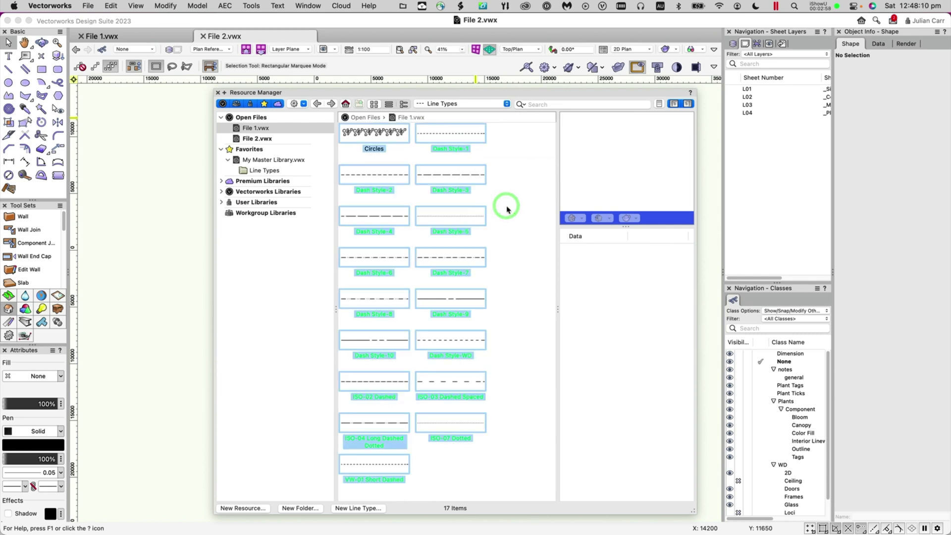
pyautogui.moveTo(376, 134); pyautogui.dragTo(263, 174)
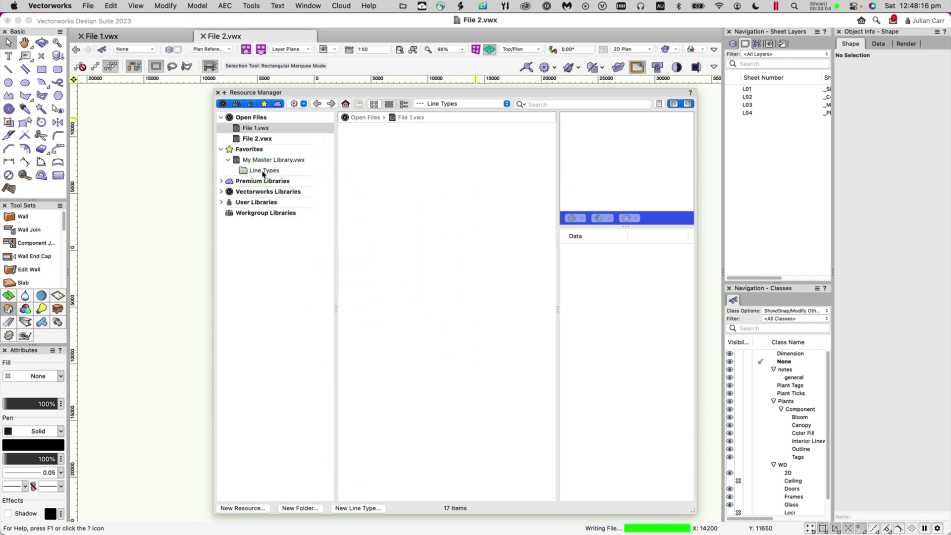
pyautogui.click(449, 105)
pyautogui.click(448, 105)
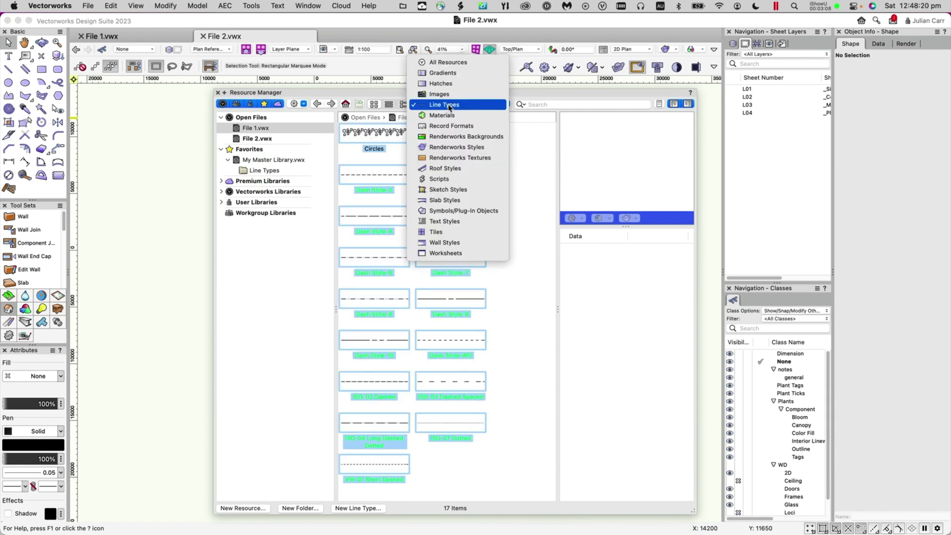
pyautogui.click(437, 63)
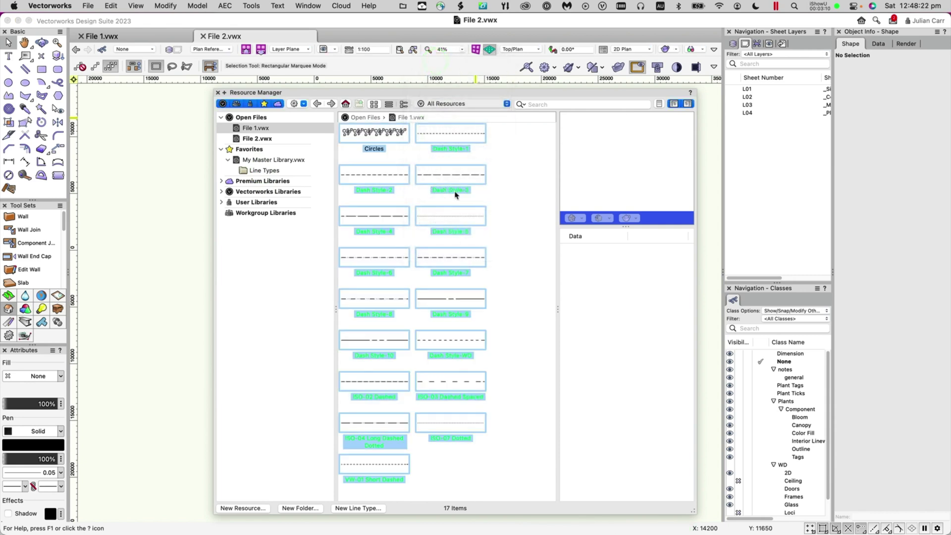
# Filter File 1's resources to Symbols/Plug-In Objects.
pyautogui.scroll(-5, 433, 203)
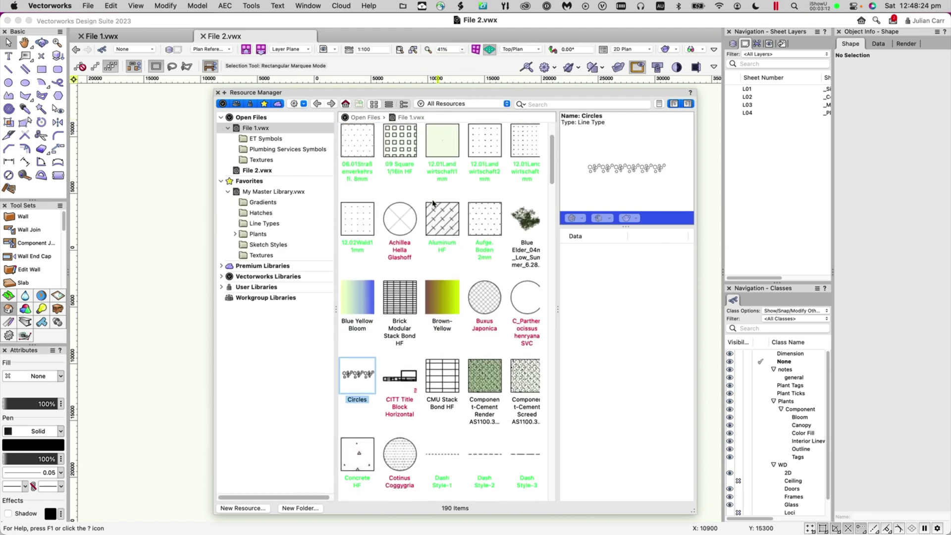
pyautogui.scroll(5, 433, 204)
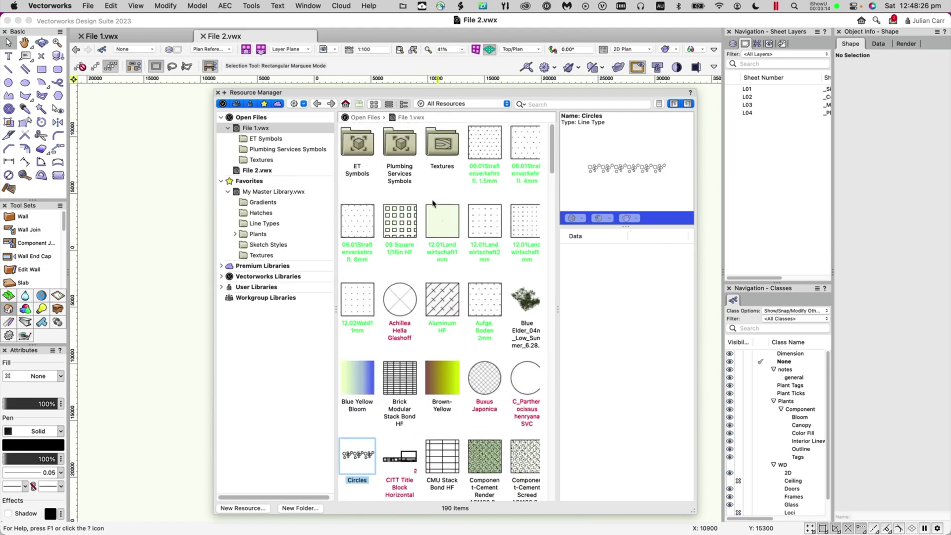
pyautogui.scroll(-6, 432, 203)
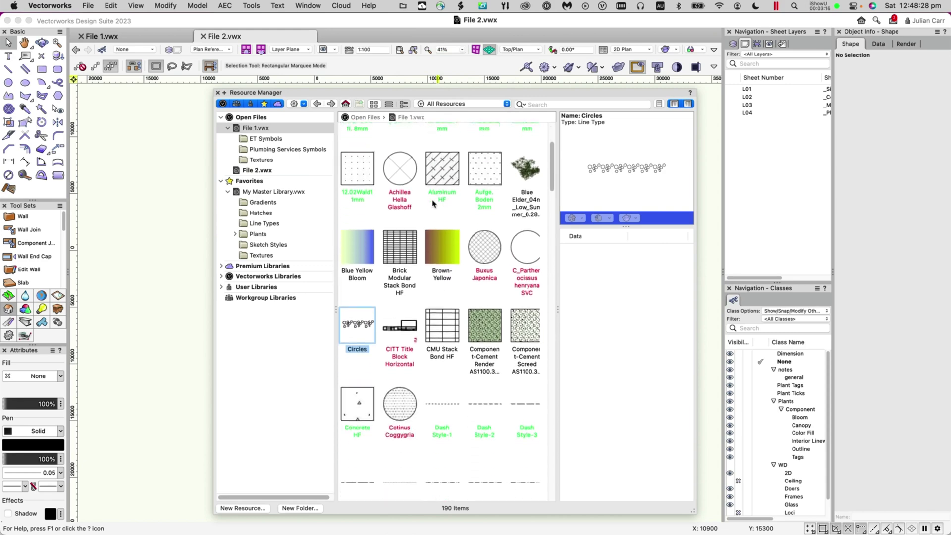
pyautogui.scroll(1, 432, 203)
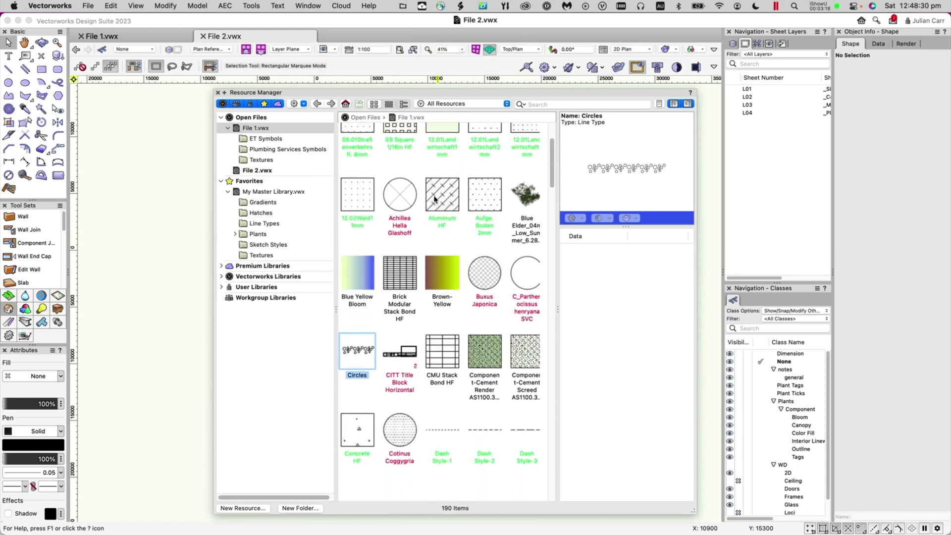
pyautogui.click(441, 104)
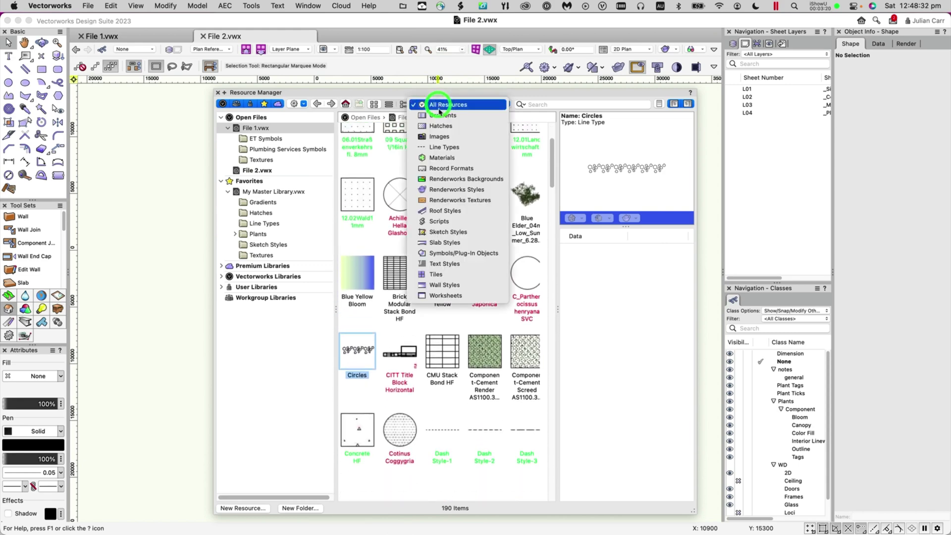
pyautogui.click(449, 253)
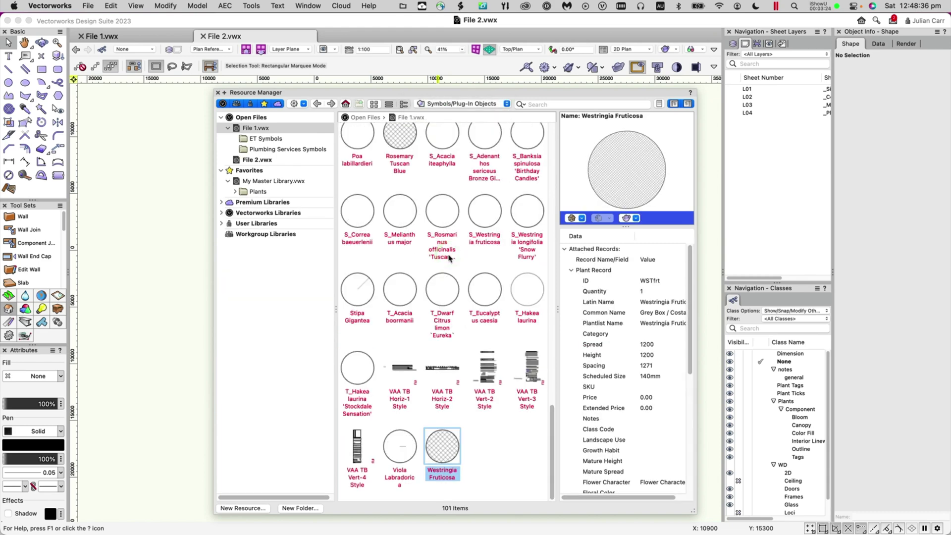
# Browse the 101 symbols and expand My Master Library's Plants folder to show Ground Covers, Shrubs and Trees.
pyautogui.scroll(15, 448, 257)
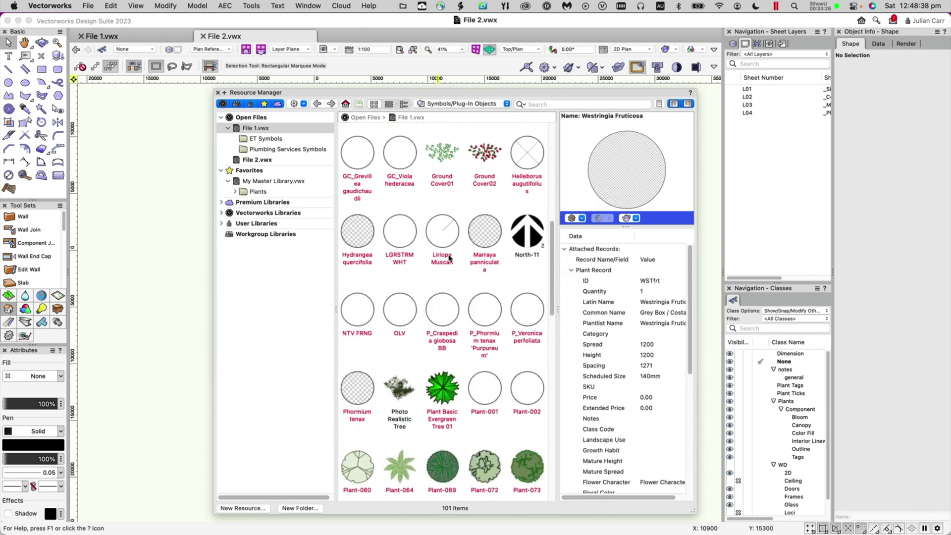
pyautogui.scroll(10, 449, 257)
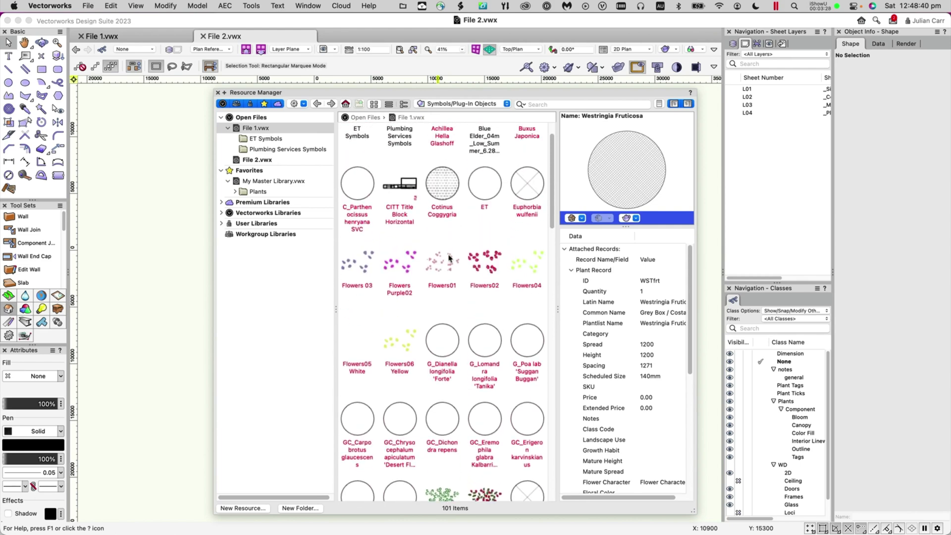
pyautogui.scroll(2, 453, 257)
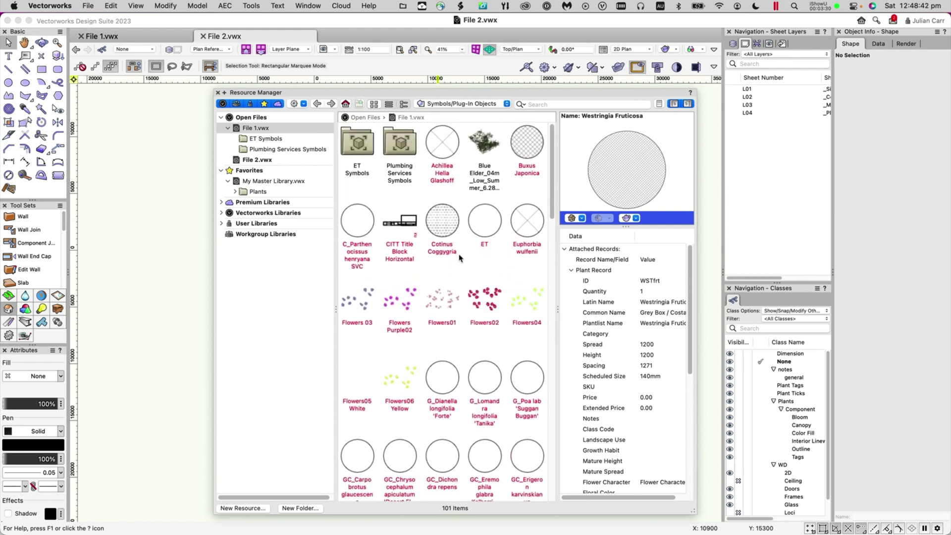
pyautogui.scroll(-15, 490, 240)
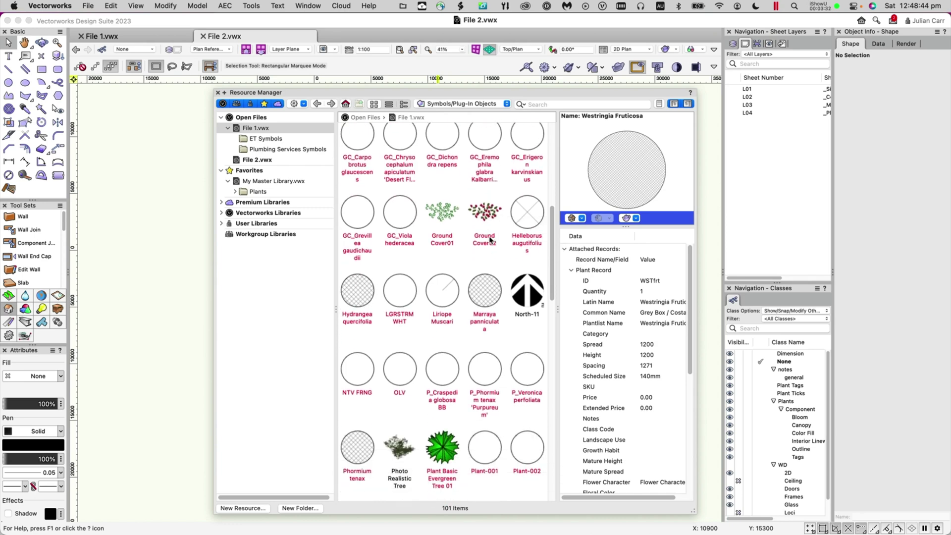
pyautogui.scroll(-15, 515, 253)
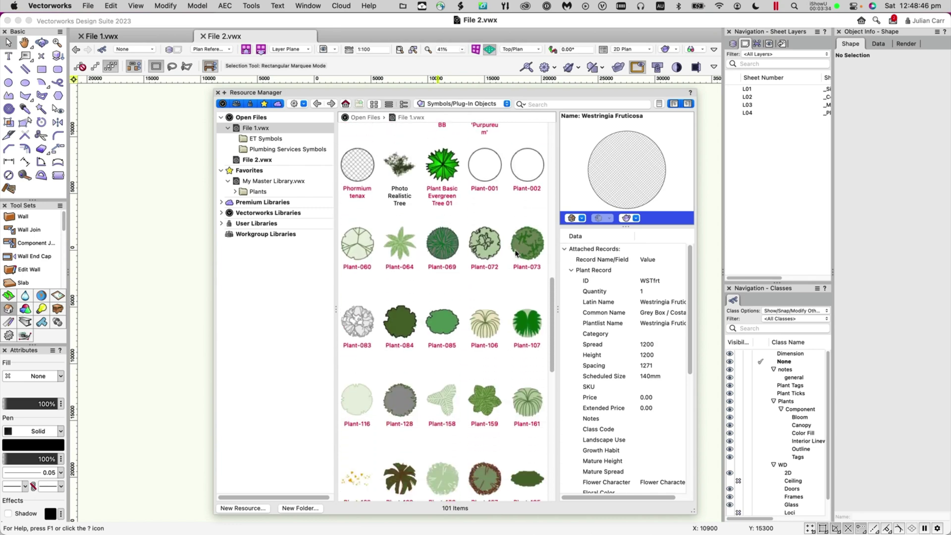
pyautogui.scroll(-8, 516, 254)
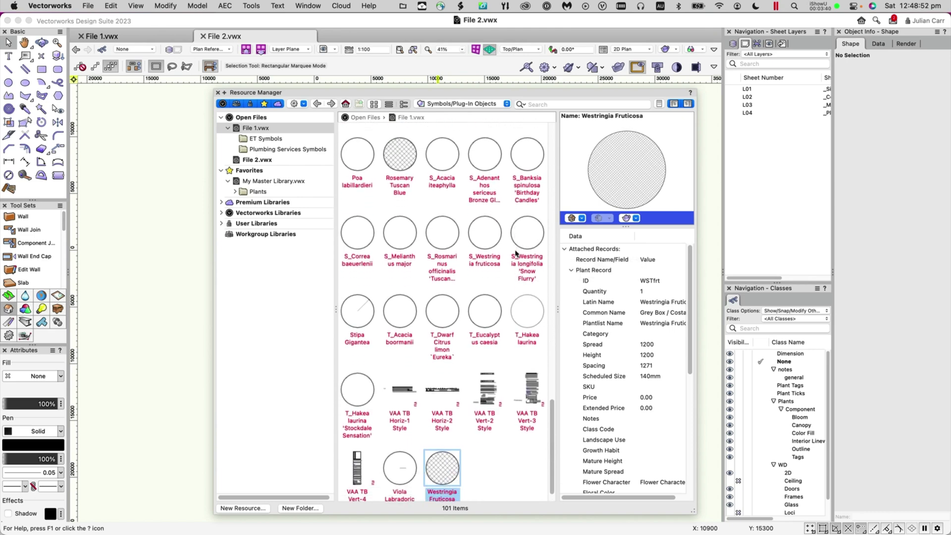
pyautogui.scroll(10, 515, 253)
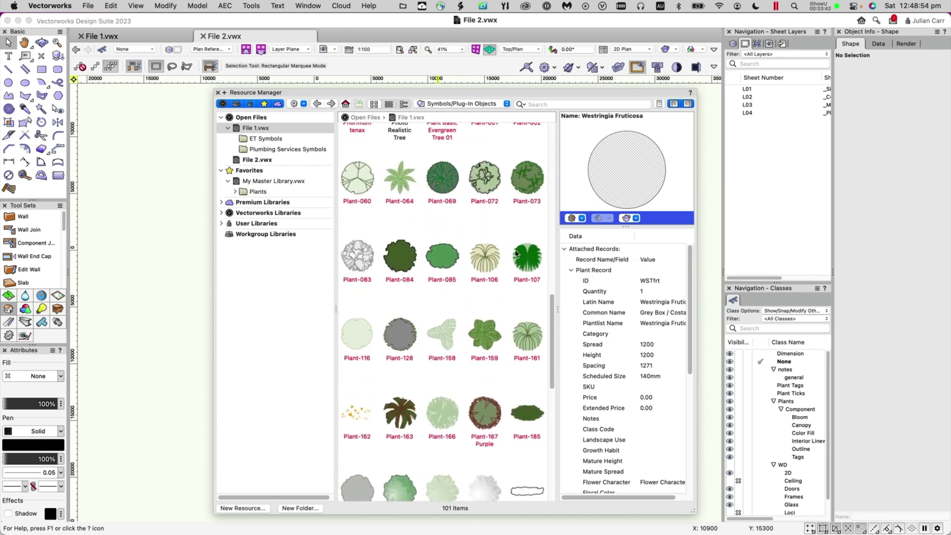
pyautogui.scroll(10, 515, 253)
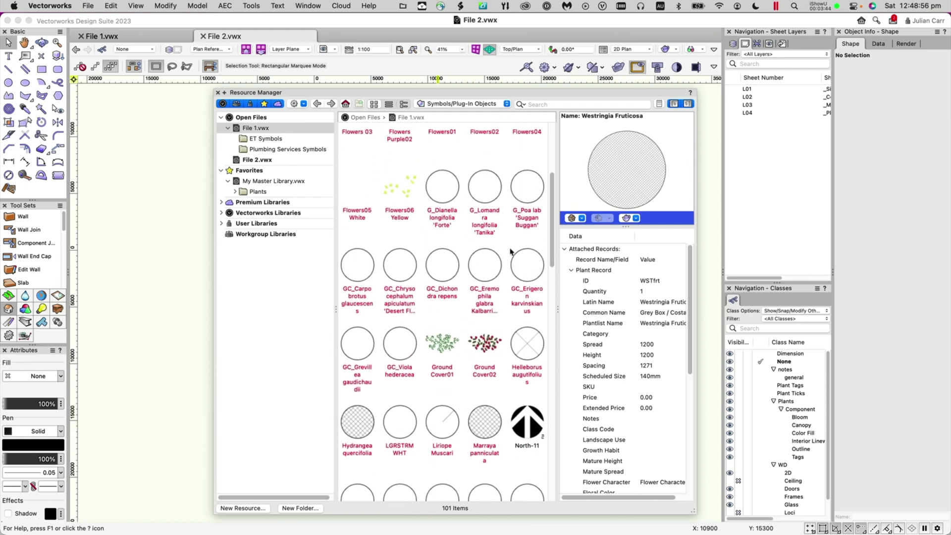
pyautogui.click(235, 192)
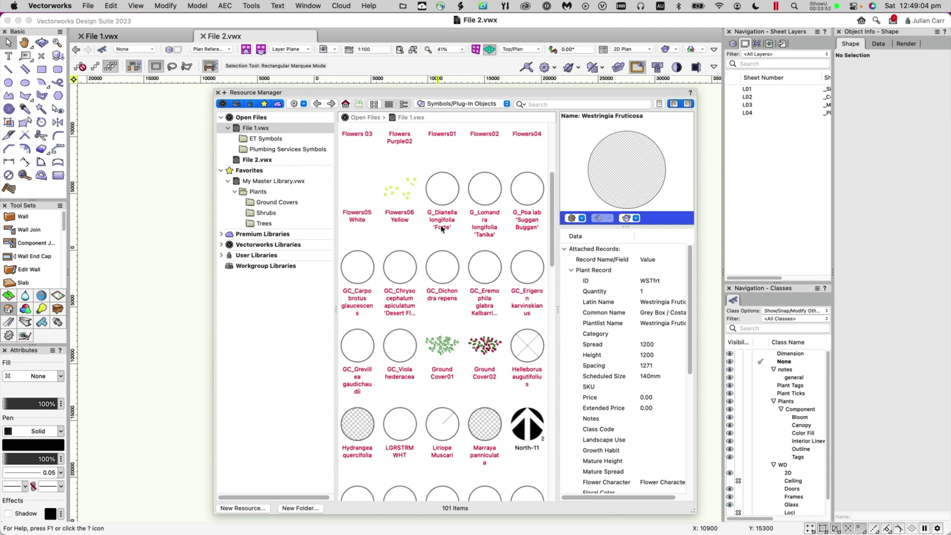
pyautogui.scroll(3, 440, 229)
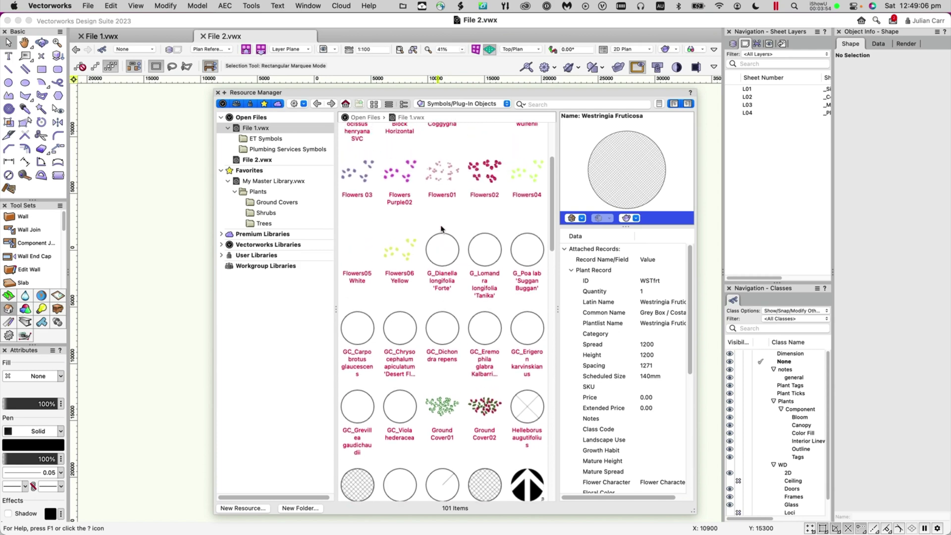
pyautogui.scroll(5, 441, 229)
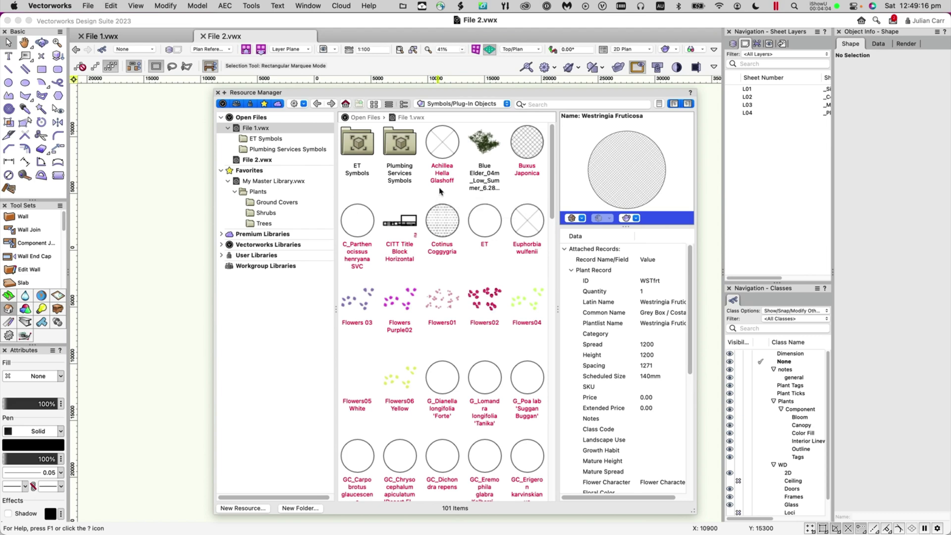
# Select all File 1 symbols, then deselect ET Symbols, Plumbing Services Symbols, CITT Title Block Horizontal and North-11.
pyautogui.click(439, 149)
pyautogui.press('super+a')
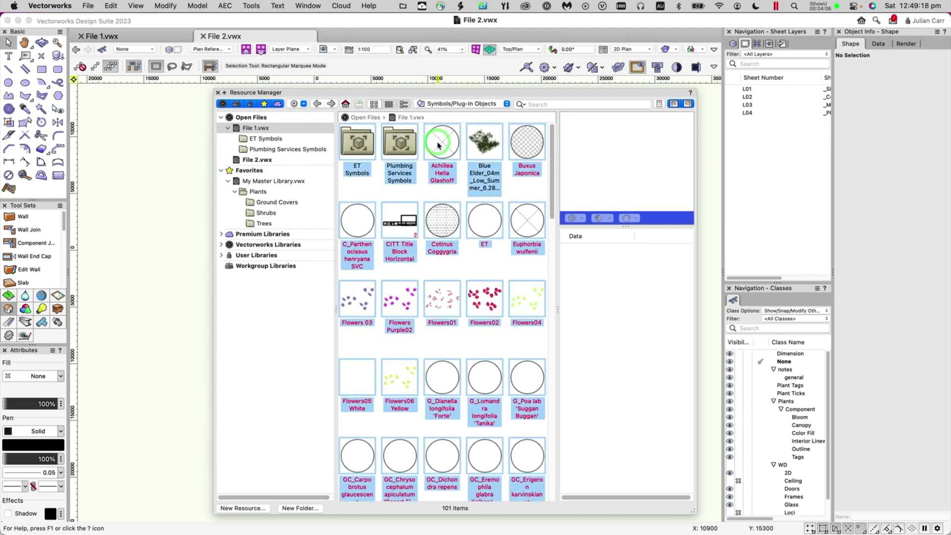
pyautogui.keyDown('super'); pyautogui.click(407, 146); pyautogui.keyUp('super')
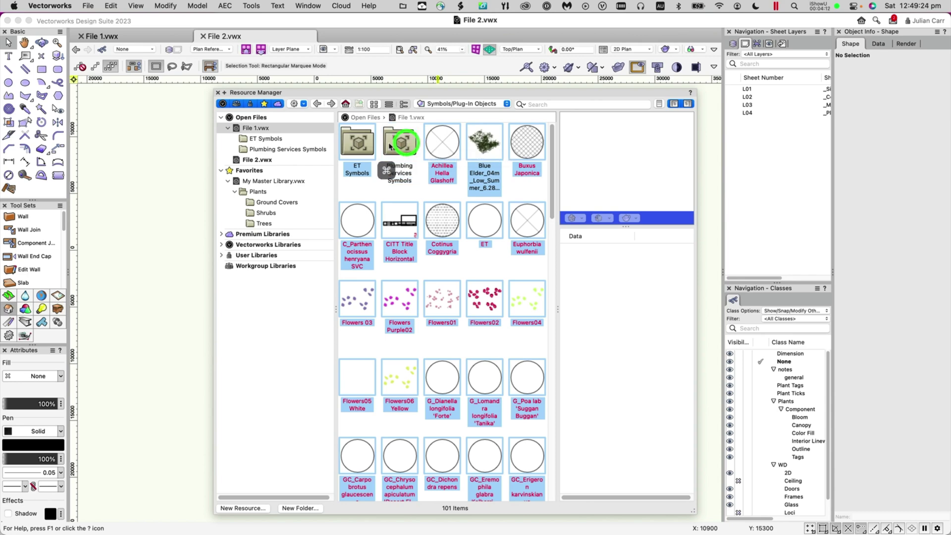
pyautogui.keyDown('super'); pyautogui.click(358, 143); pyautogui.keyUp('super')
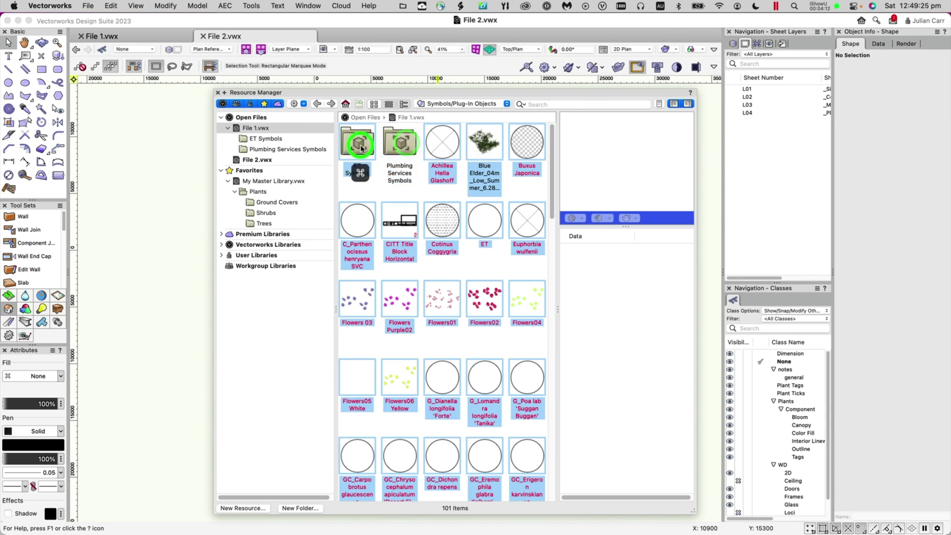
pyautogui.keyDown('super'); pyautogui.click(403, 218); pyautogui.keyUp('super')
pyautogui.scroll(-2, 468, 243)
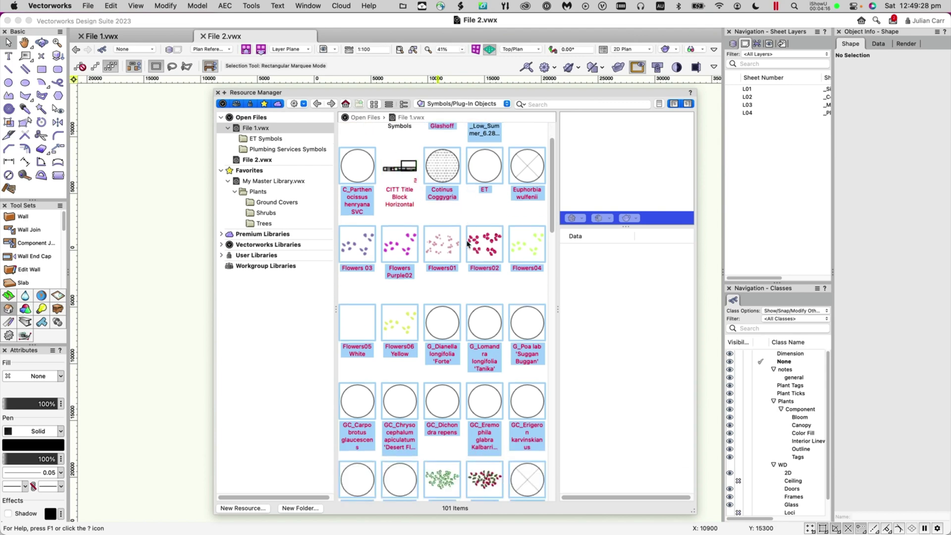
pyautogui.scroll(-10, 468, 242)
pyautogui.keyDown('super'); pyautogui.click(528, 281); pyautogui.keyUp('super')
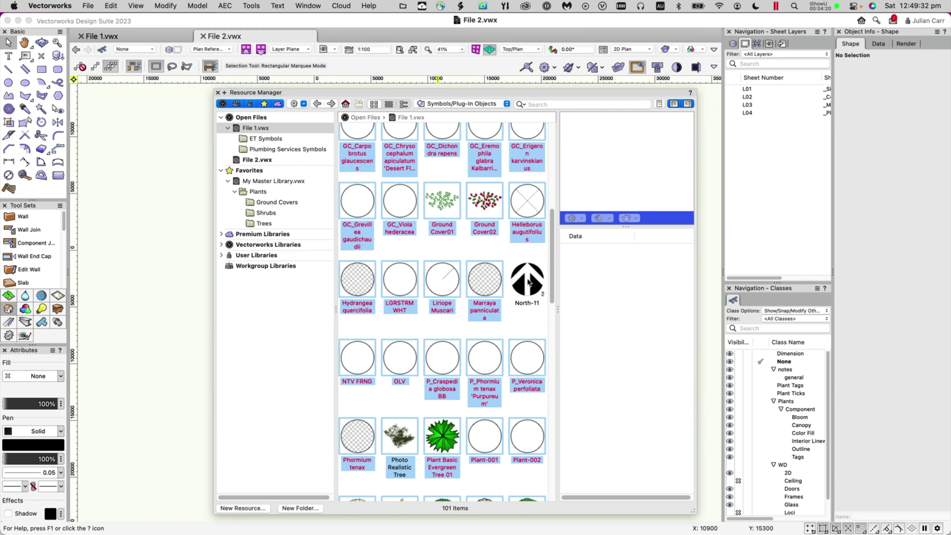
# Deselect VAA TB Horiz-1, Horiz-2, Vert-2 and Vert-3.
pyautogui.scroll(-11, 528, 283)
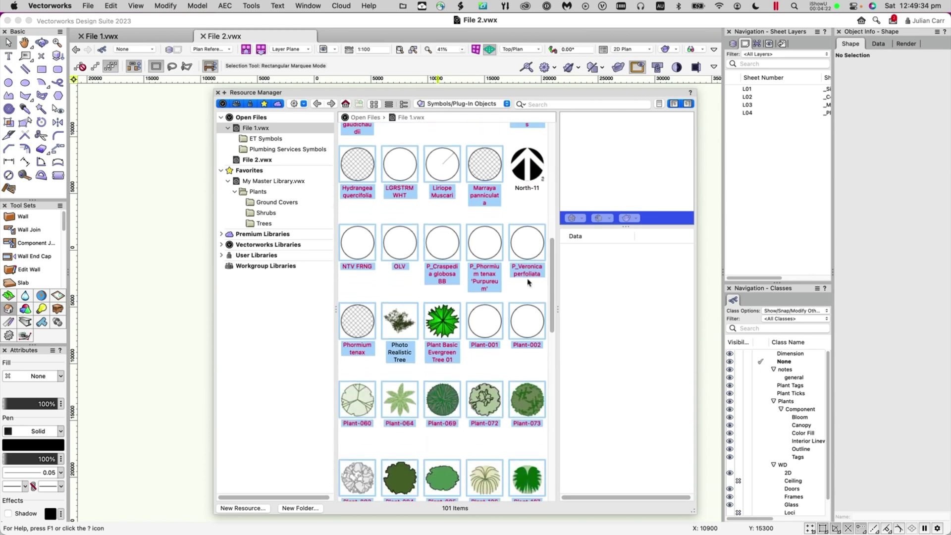
pyautogui.scroll(-15, 528, 282)
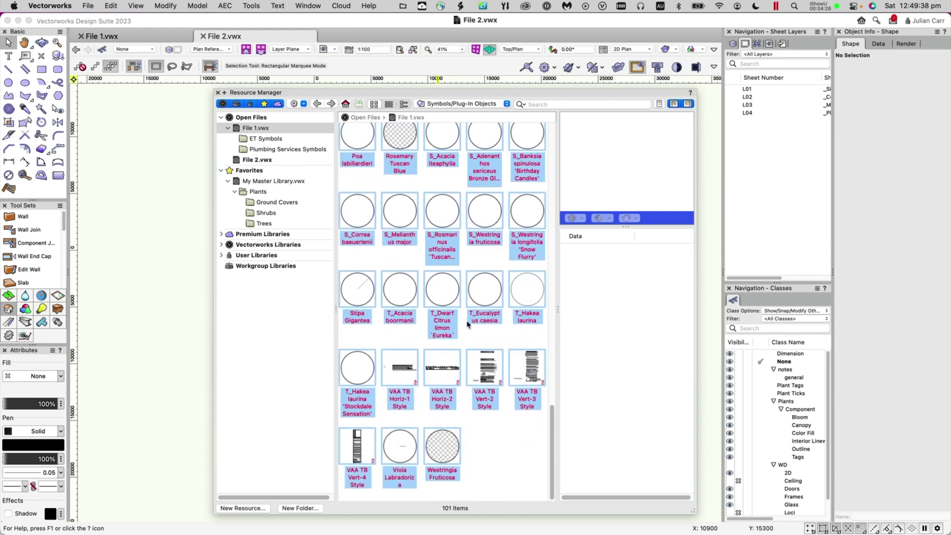
pyautogui.keyDown('super'); pyautogui.click(398, 367); pyautogui.keyUp('super')
pyautogui.keyDown('super'); pyautogui.click(435, 369); pyautogui.keyUp('super')
pyautogui.keyDown('super'); pyautogui.click(471, 367); pyautogui.keyUp('super')
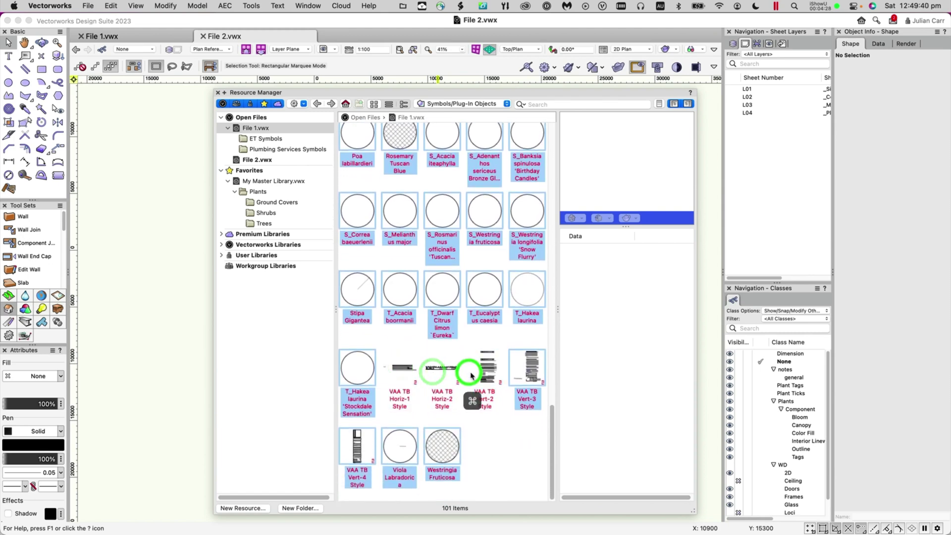
pyautogui.keyDown('super'); pyautogui.click(515, 380); pyautogui.keyUp('super')
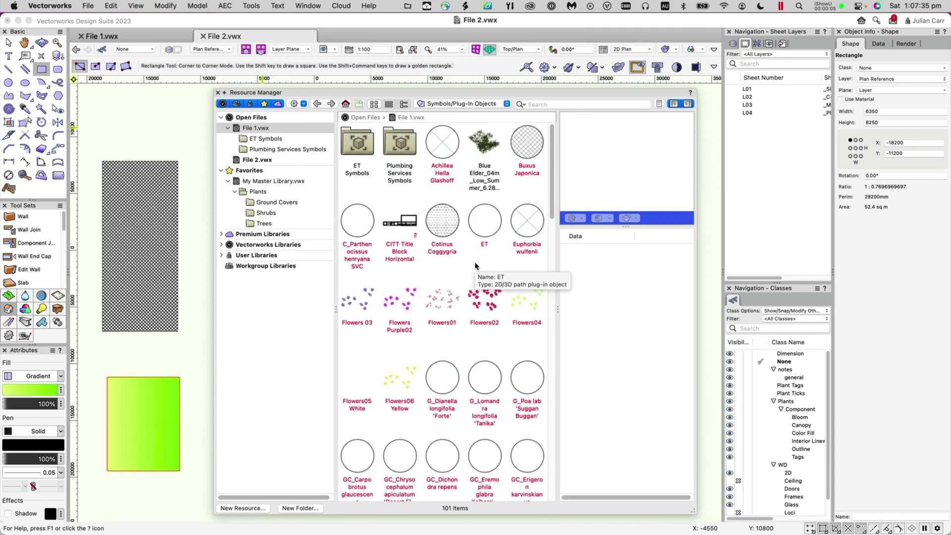
# Select Achillea Hella Glashoff plus ET, Euphorbia wulfenii, Flowers02, G_Dianella and the Eremophila and Chrysocephalum ground covers.
pyautogui.click(443, 159)
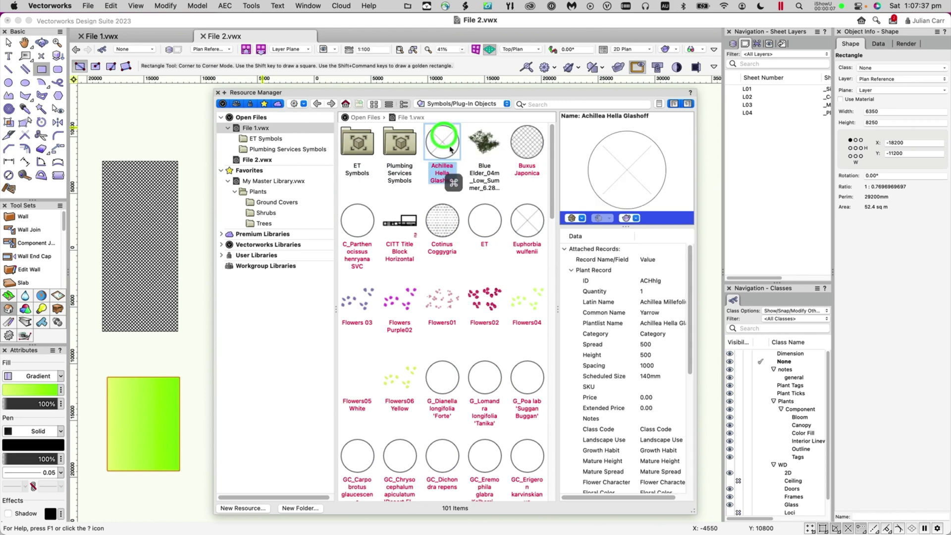
pyautogui.keyDown('super'); pyautogui.click(480, 229); pyautogui.keyUp('super')
pyautogui.keyDown('super'); pyautogui.click(515, 220); pyautogui.keyUp('super')
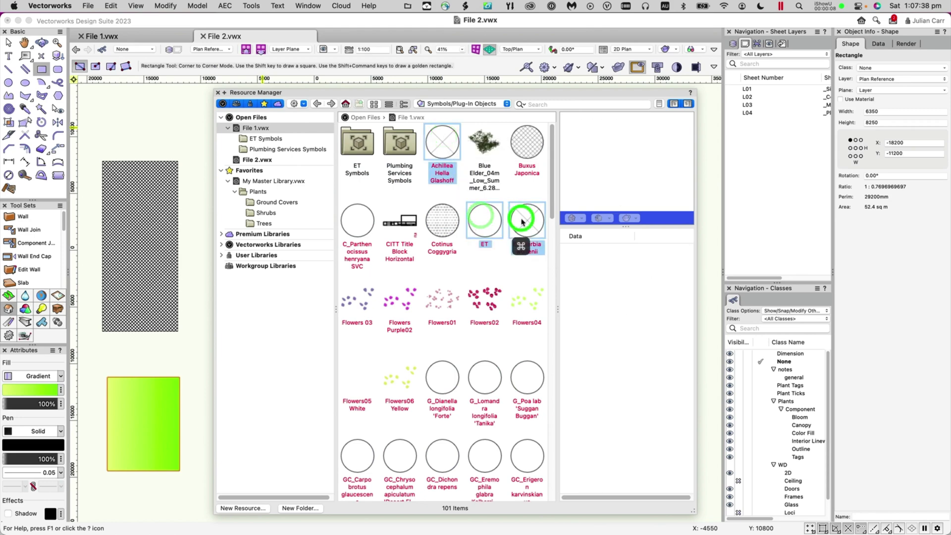
pyautogui.keyDown('super'); pyautogui.click(484, 299); pyautogui.keyUp('super')
pyautogui.keyDown('super'); pyautogui.click(446, 381); pyautogui.keyUp('super')
pyautogui.keyDown('super'); pyautogui.click(476, 454); pyautogui.keyUp('super')
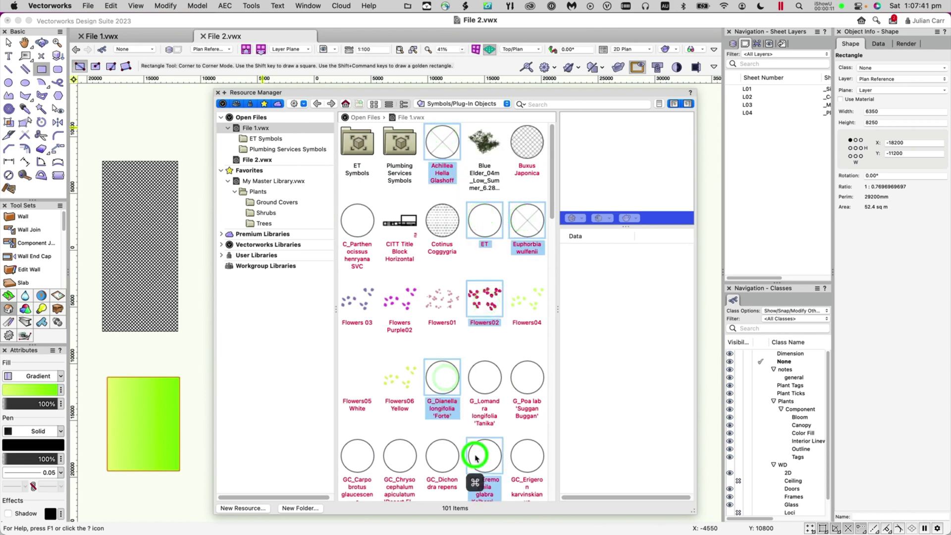
pyautogui.keyDown('super'); pyautogui.click(404, 455); pyautogui.keyUp('super')
# Add OLV, Plant Basic Evergreen Tree 01, Plant-085 and Plant-106 to the selection.
pyautogui.scroll(-6, 405, 456)
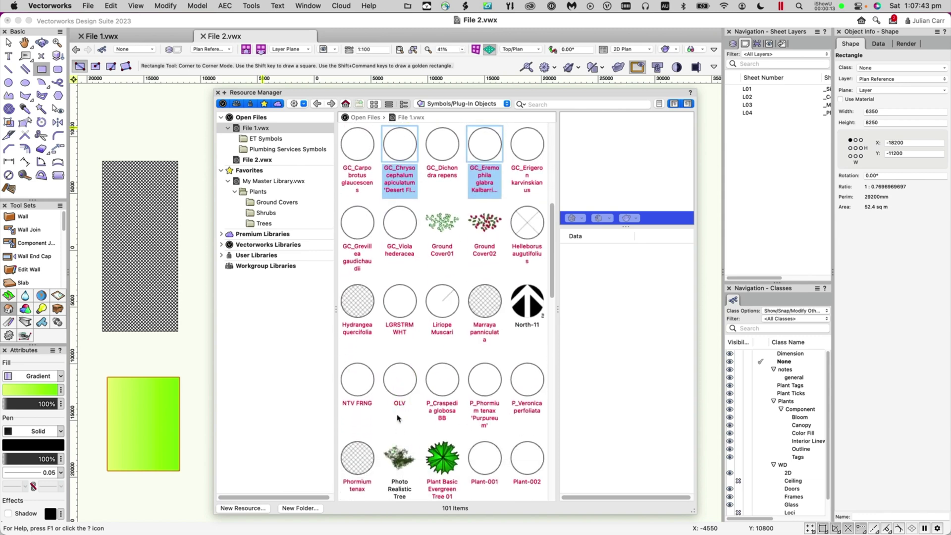
pyautogui.keyDown('super'); pyautogui.click(397, 383); pyautogui.keyUp('super')
pyautogui.keyDown('super'); pyautogui.click(442, 456); pyautogui.keyUp('super')
pyautogui.scroll(-4, 443, 446)
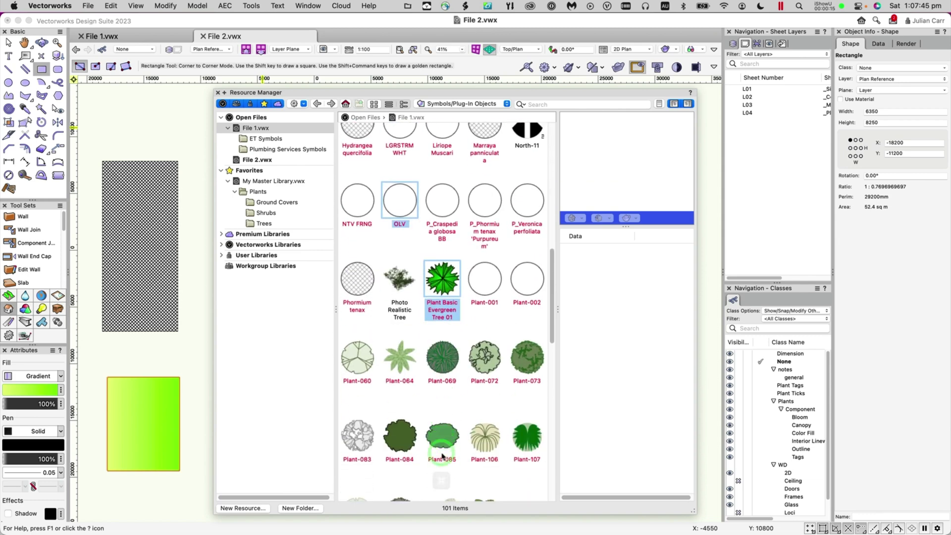
pyautogui.keyDown('super'); pyautogui.click(442, 415); pyautogui.keyUp('super')
pyautogui.keyDown('super'); pyautogui.click(490, 415); pyautogui.keyUp('super')
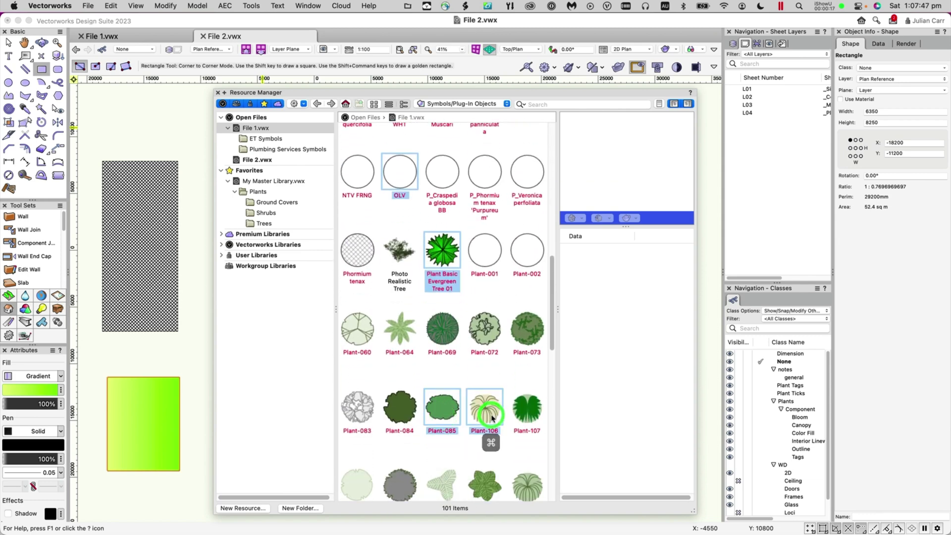
pyautogui.scroll(10, 499, 419)
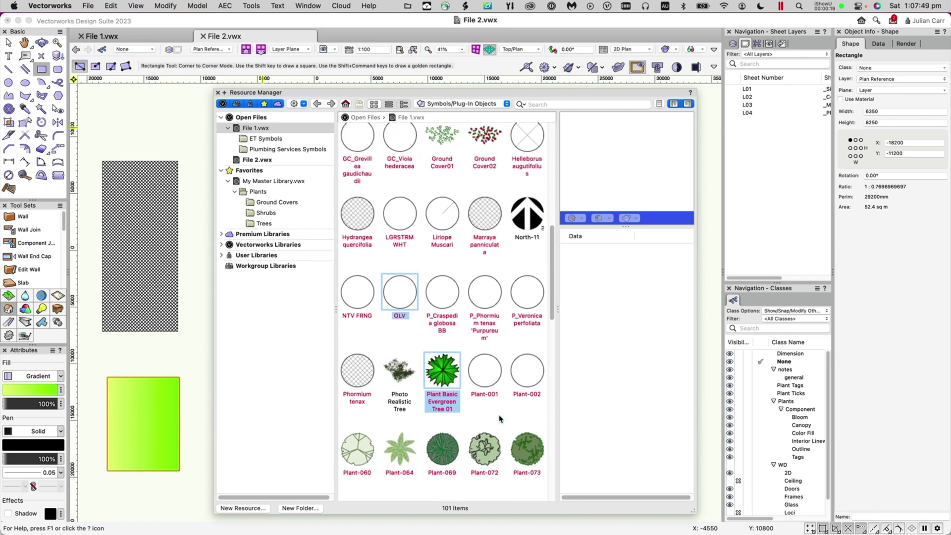
pyautogui.scroll(2, 499, 419)
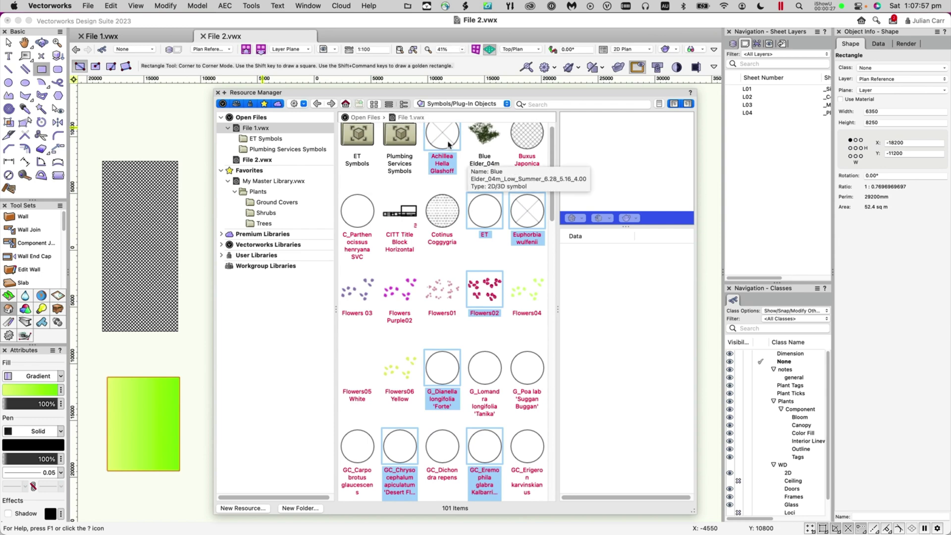
# Switch File 1's symbols to List View and browse the names.
pyautogui.click(389, 106)
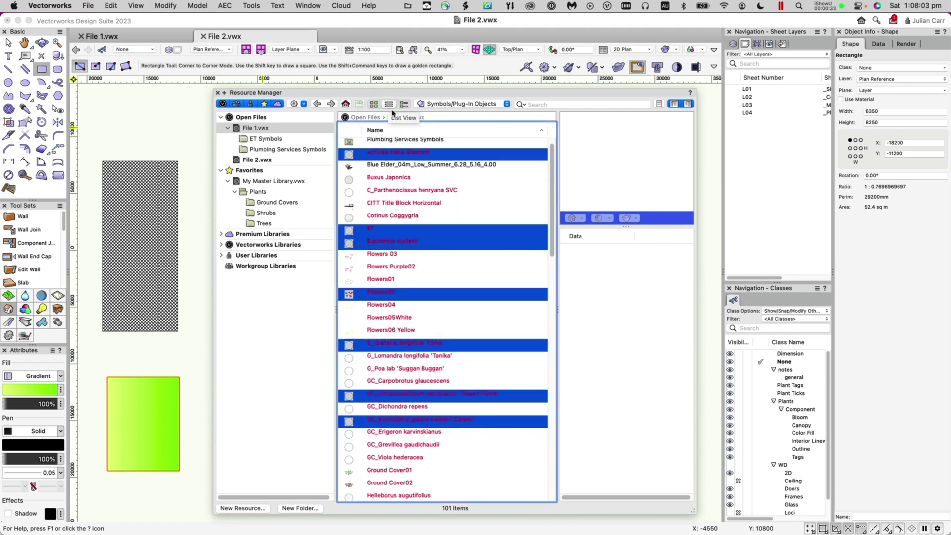
pyautogui.scroll(-1, 416, 320)
pyautogui.scroll(-5, 416, 320)
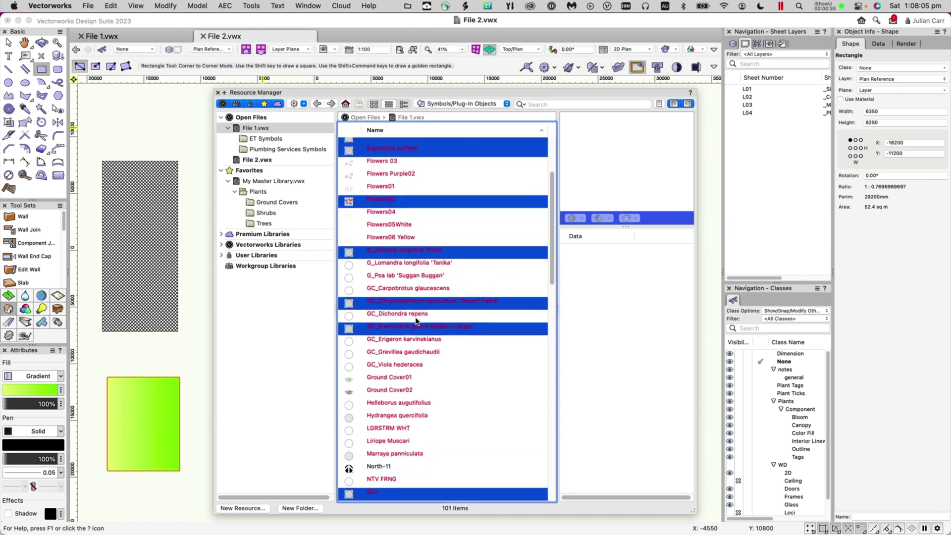
pyautogui.scroll(5, 416, 321)
pyautogui.scroll(2, 416, 321)
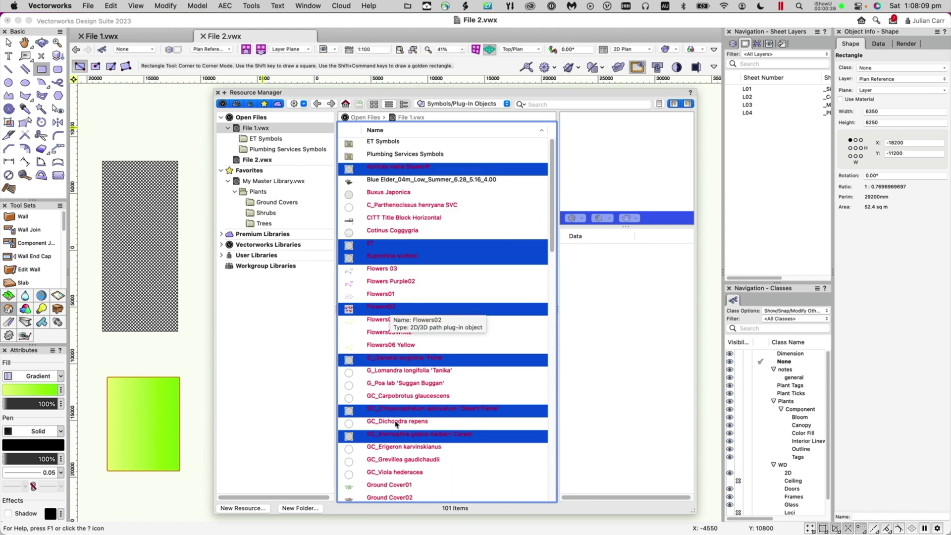
pyautogui.scroll(-3, 396, 424)
pyautogui.scroll(-10, 397, 424)
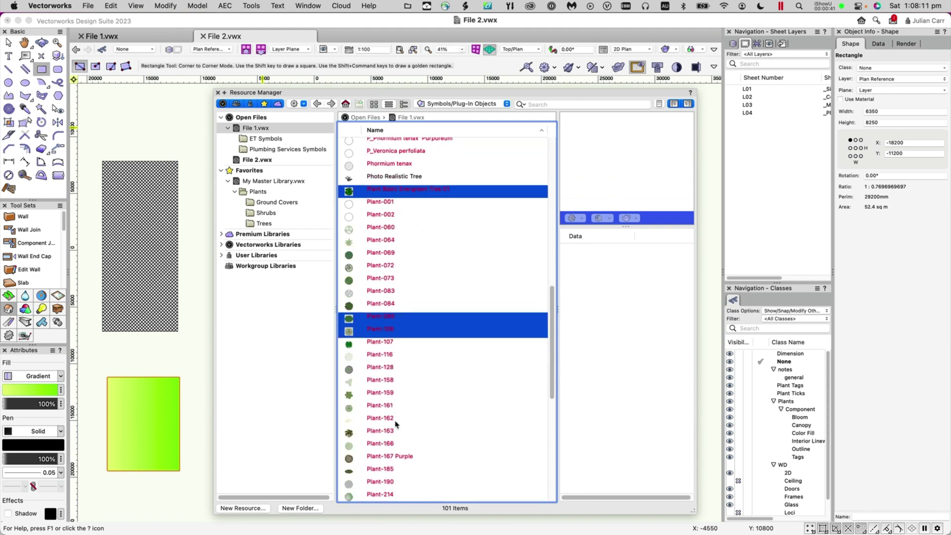
pyautogui.scroll(15, 396, 424)
pyautogui.scroll(-1, 396, 424)
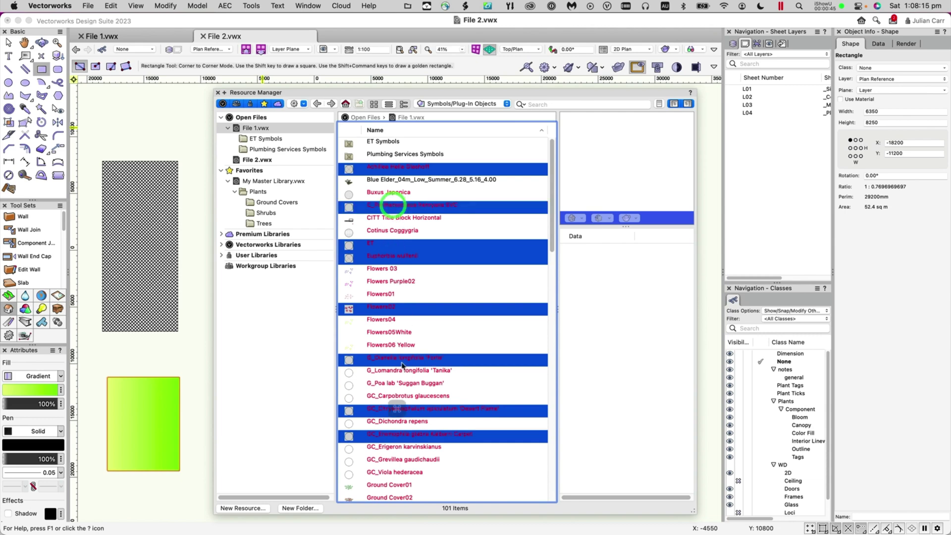
pyautogui.scroll(-5, 399, 384)
# Add Helleborus augutifolius and Plant-069, then copy the selected plants into the library's Plants folder.
pyautogui.keyDown('super'); pyautogui.click(399, 383); pyautogui.keyUp('super')
pyautogui.scroll(-5, 399, 396)
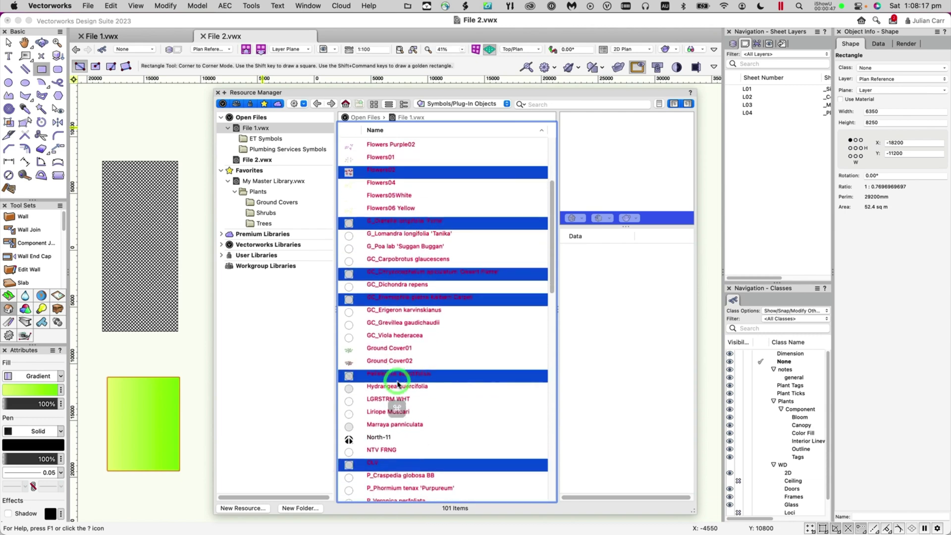
pyautogui.keyDown('super'); pyautogui.click(399, 470); pyautogui.keyUp('super')
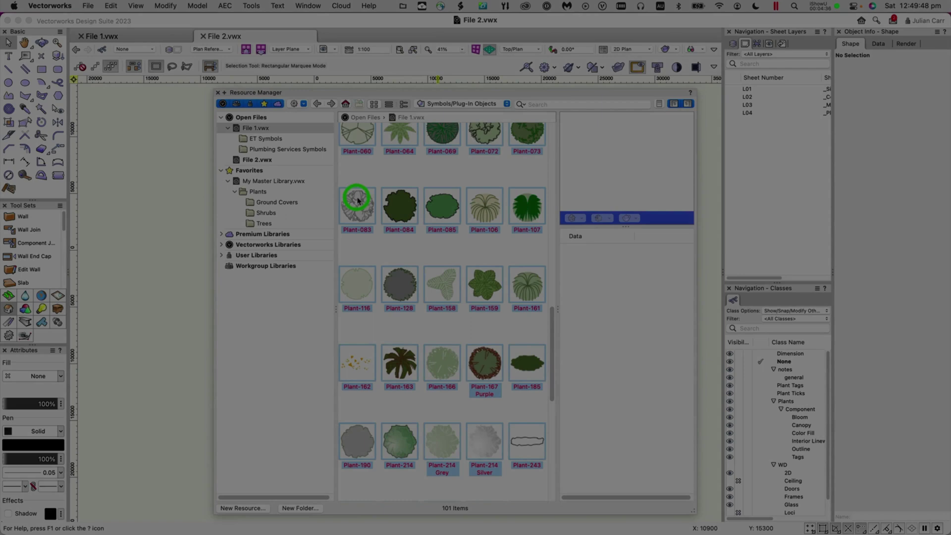
pyautogui.moveTo(351, 209); pyautogui.dragTo(261, 198)
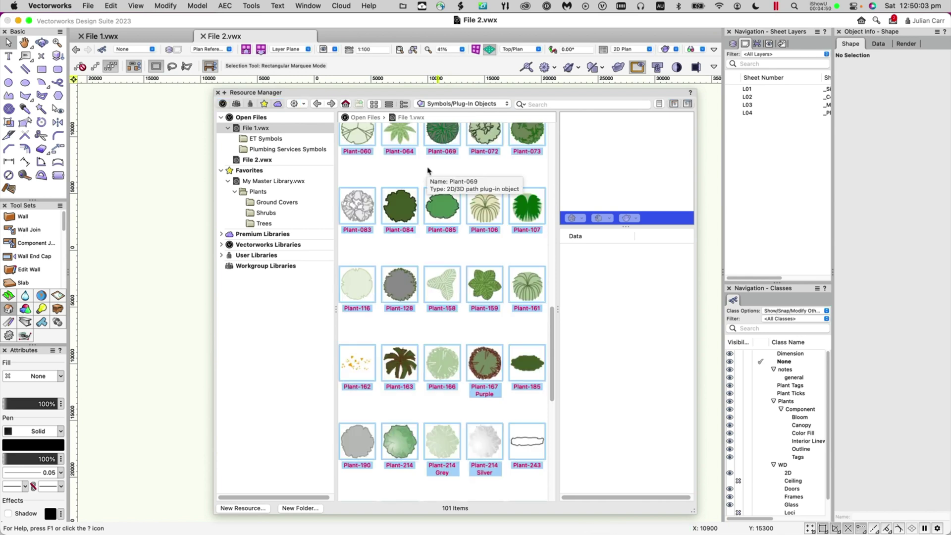
# Move Achillea Hella Glashoff through G_Poa lab 'Suggan Buggan' from Plants into Ground Covers.
pyautogui.click(266, 194)
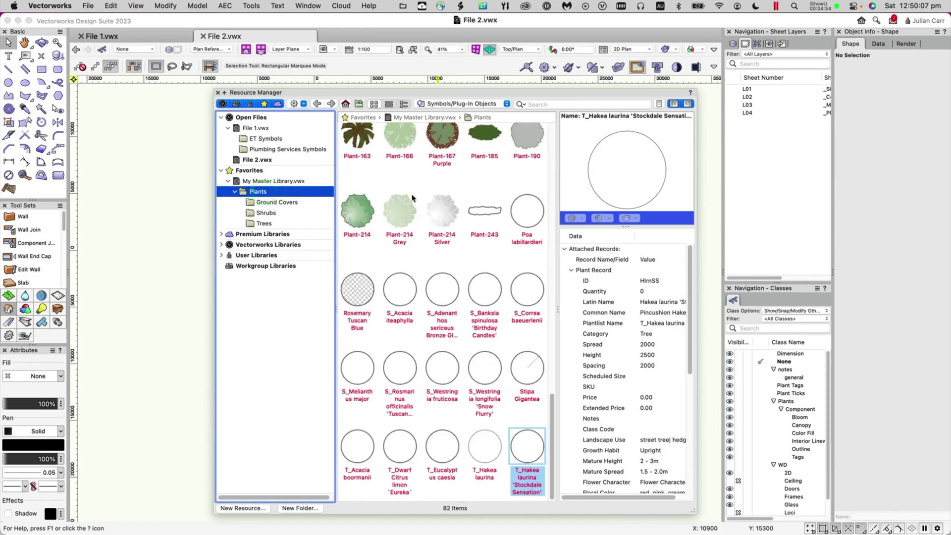
pyautogui.scroll(2, 412, 198)
pyautogui.scroll(15, 412, 198)
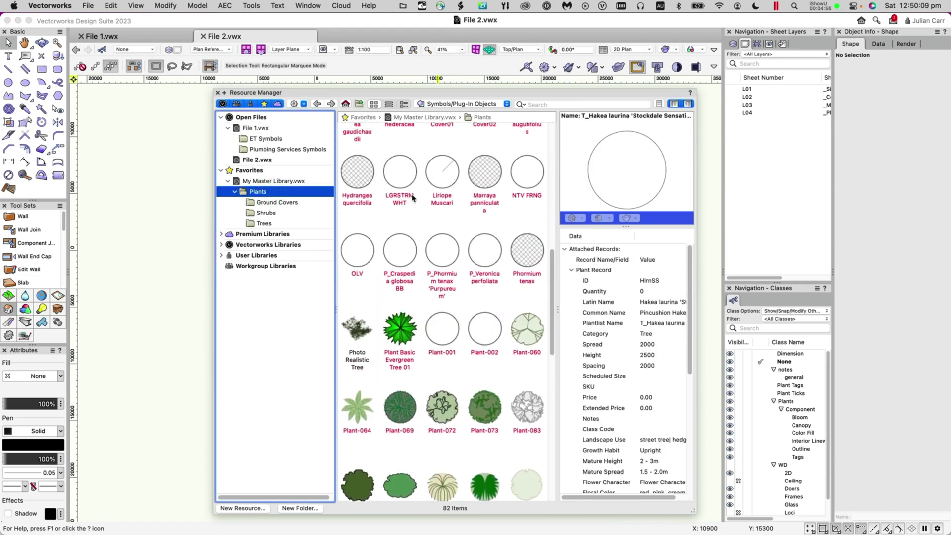
pyautogui.scroll(5, 412, 198)
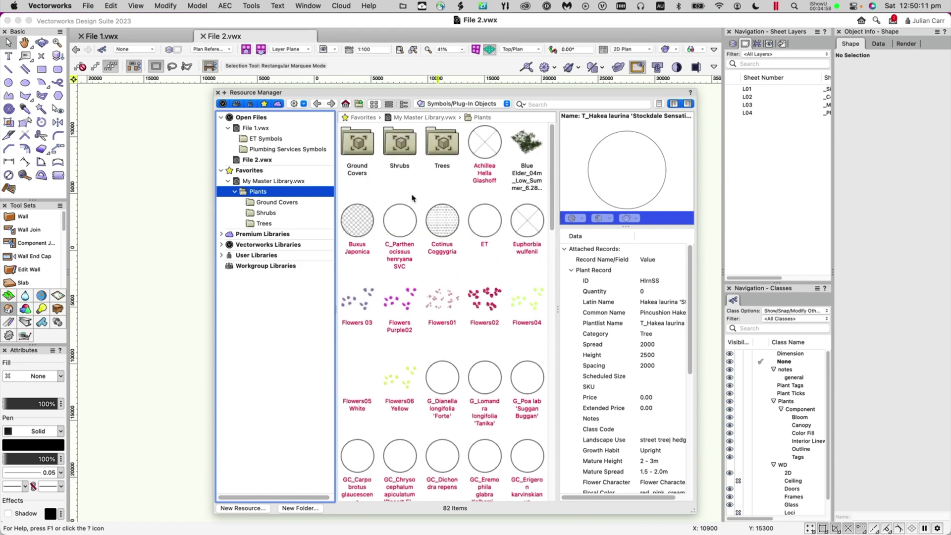
pyautogui.click(492, 147)
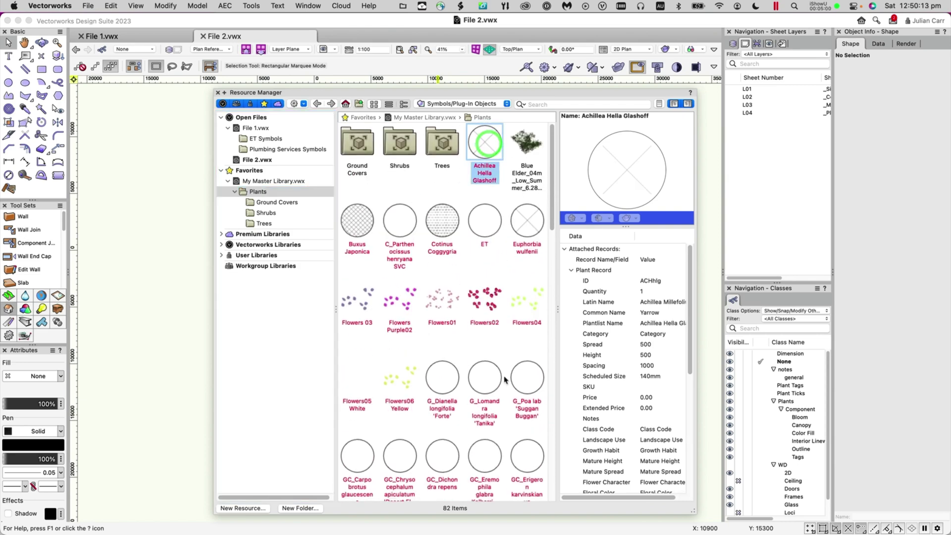
pyautogui.keyDown('shift'); pyautogui.click(528, 386); pyautogui.keyUp('shift')
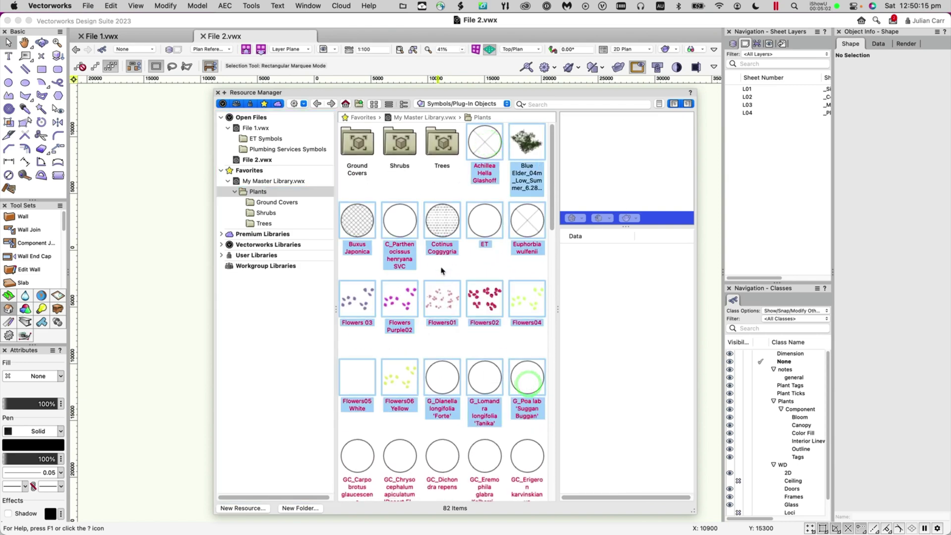
pyautogui.moveTo(352, 222); pyautogui.dragTo(293, 207)
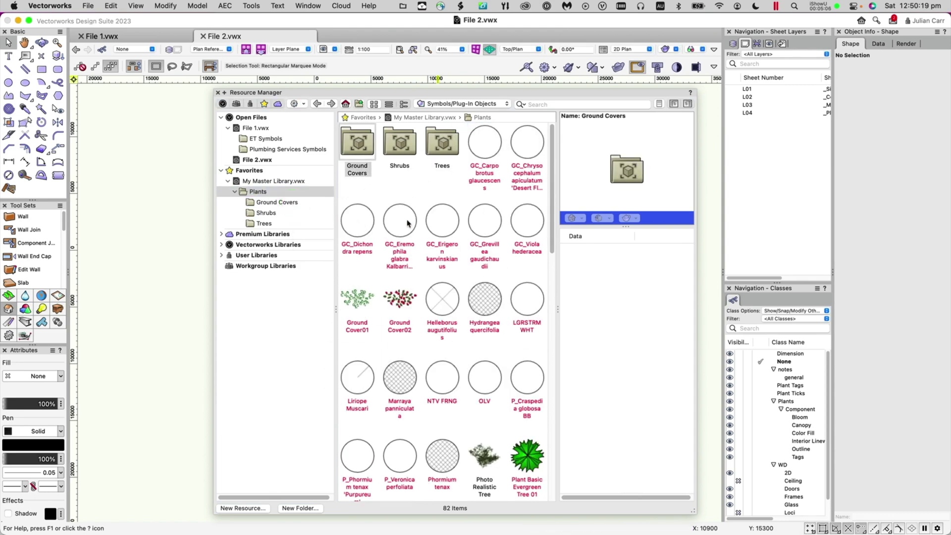
# Move GC_Carpobrotus glaucescens through Plant-085 into the Shrubs folder.
pyautogui.click(483, 161)
pyautogui.scroll(-5, 484, 376)
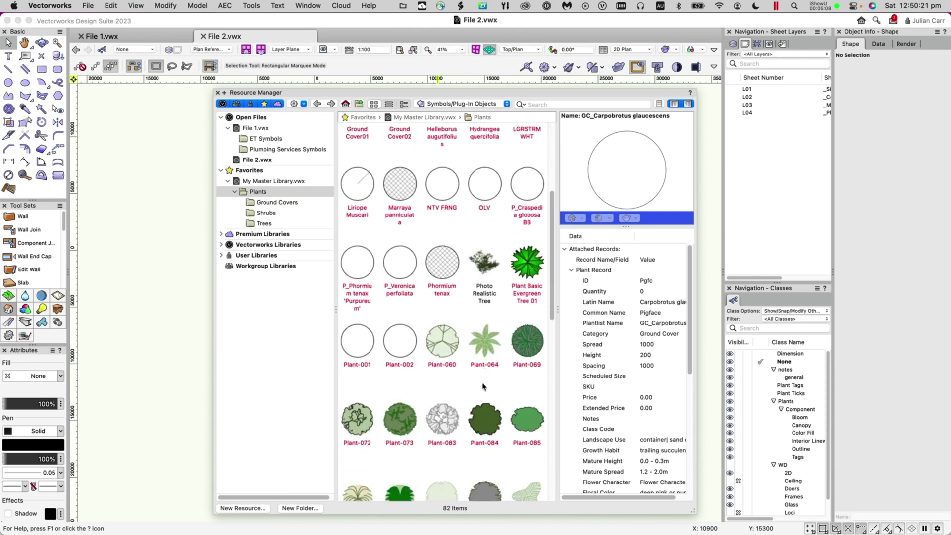
pyautogui.keyDown('shift'); pyautogui.click(527, 357); pyautogui.keyUp('shift')
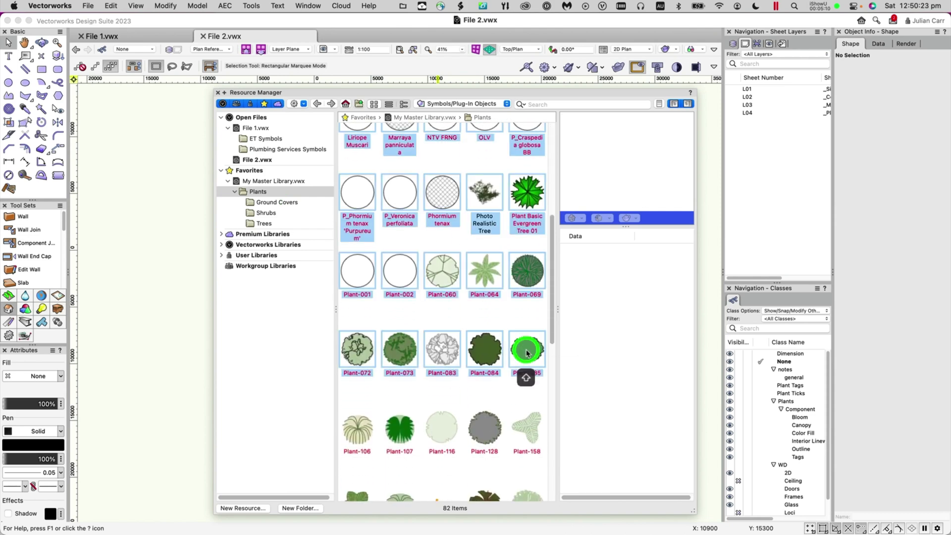
pyautogui.moveTo(360, 191); pyautogui.dragTo(267, 213)
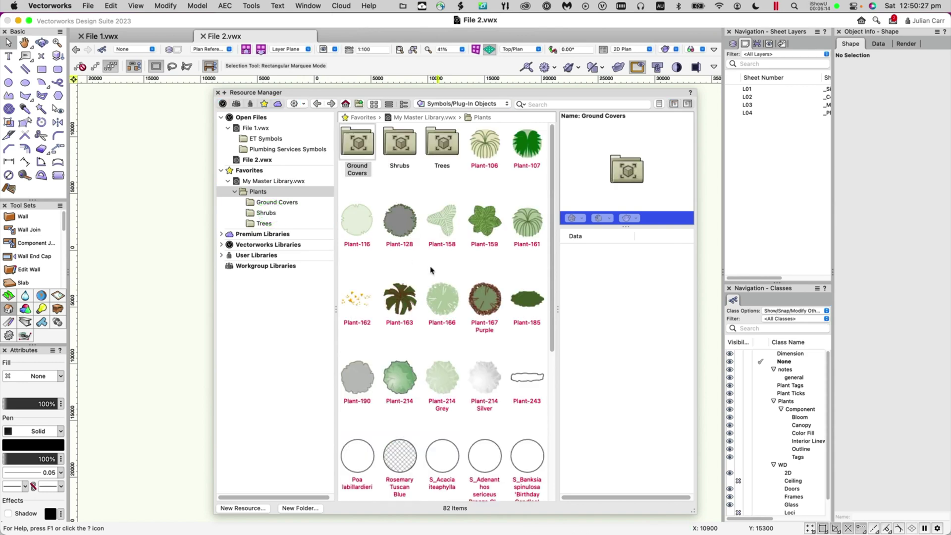
# Move Plant-106 through the last plant symbol into the Trees folder.
pyautogui.scroll(-1, 435, 265)
pyautogui.click(485, 134)
pyautogui.scroll(-10, 484, 251)
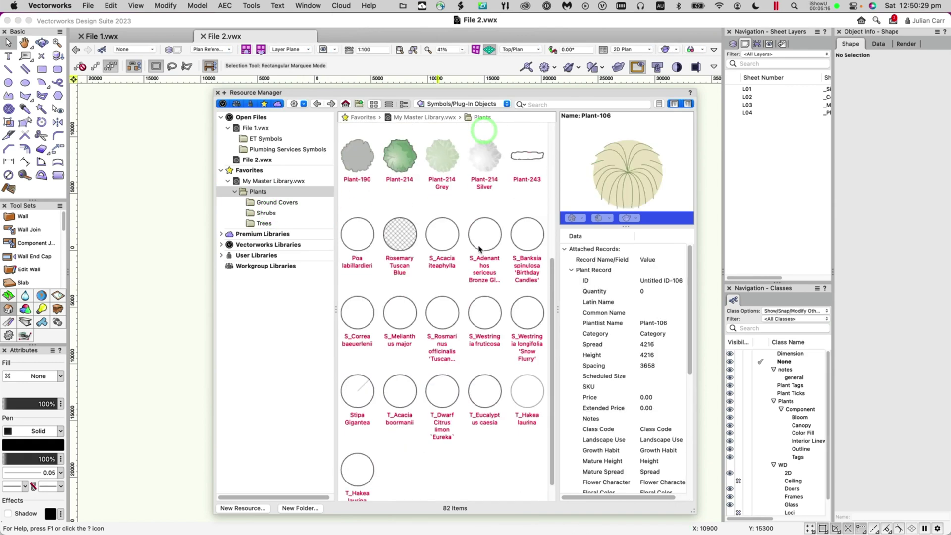
pyautogui.keyDown('shift'); pyautogui.click(357, 446); pyautogui.keyUp('shift')
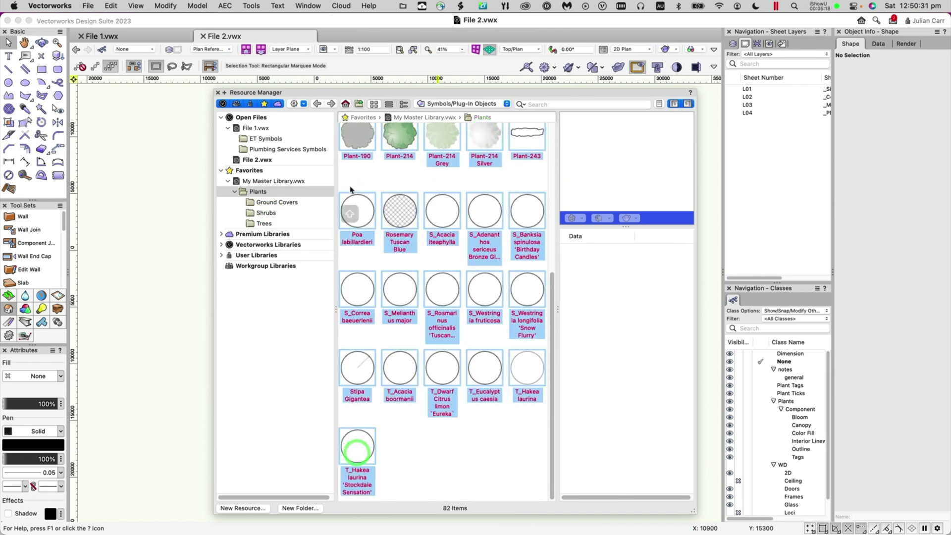
pyautogui.moveTo(345, 211); pyautogui.dragTo(265, 224)
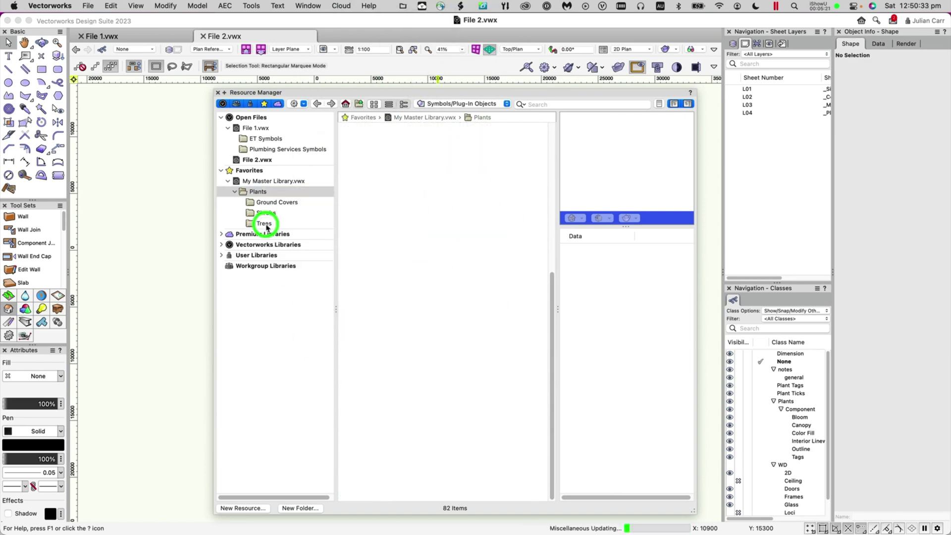
# Review the Ground Covers, Shrubs and Trees folders, then set the filter to All Resources.
pyautogui.click(267, 206)
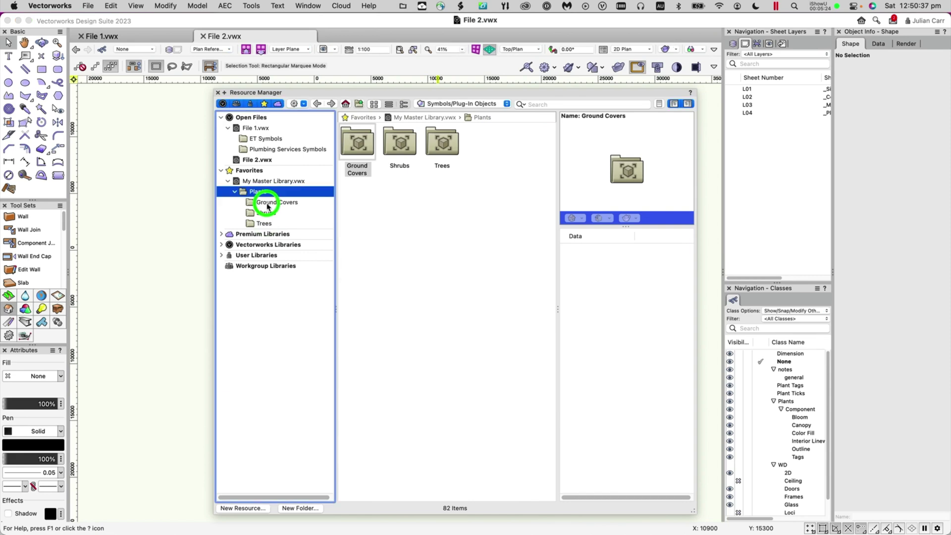
pyautogui.click(266, 213)
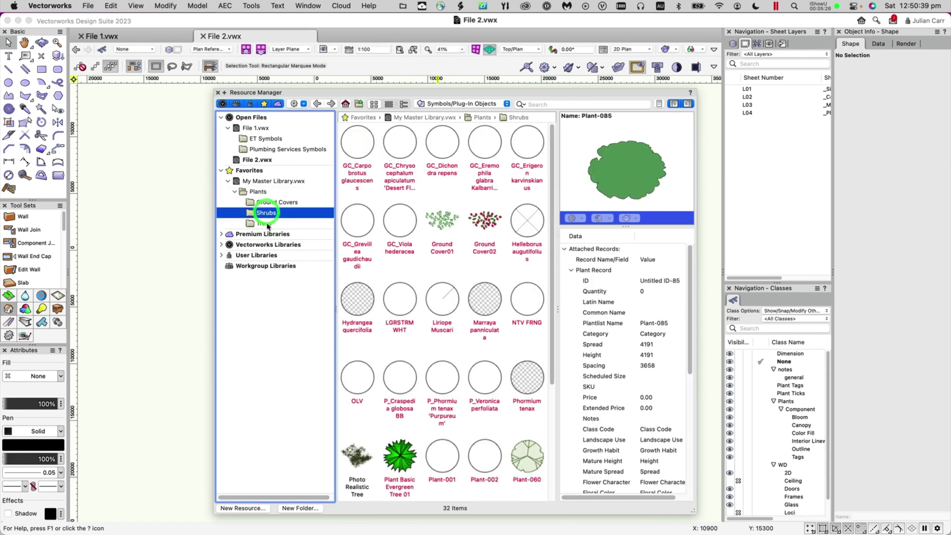
pyautogui.click(264, 223)
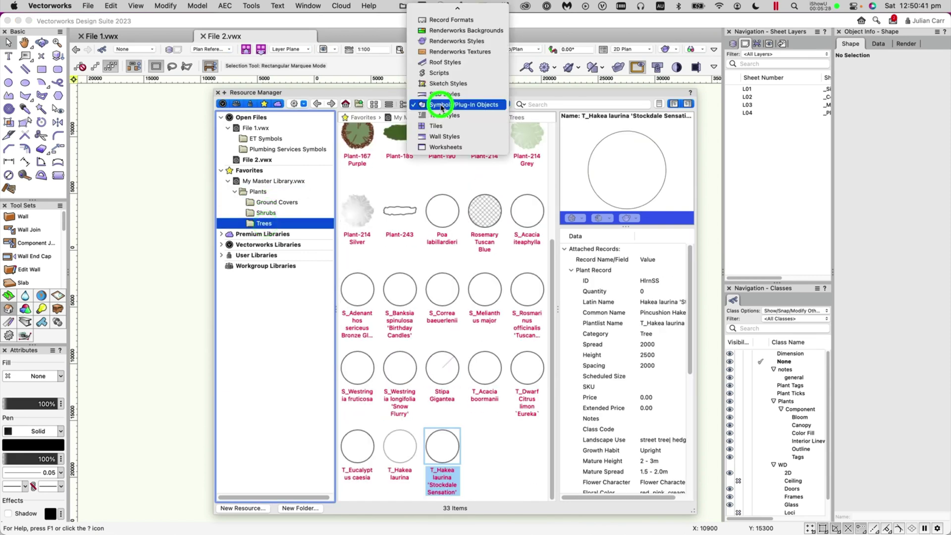
pyautogui.click(441, 105)
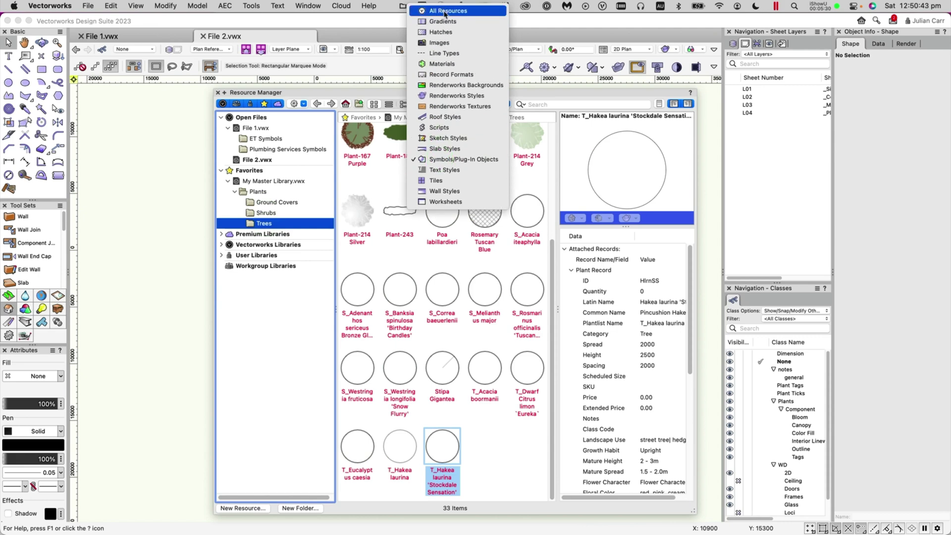
pyautogui.click(443, 14)
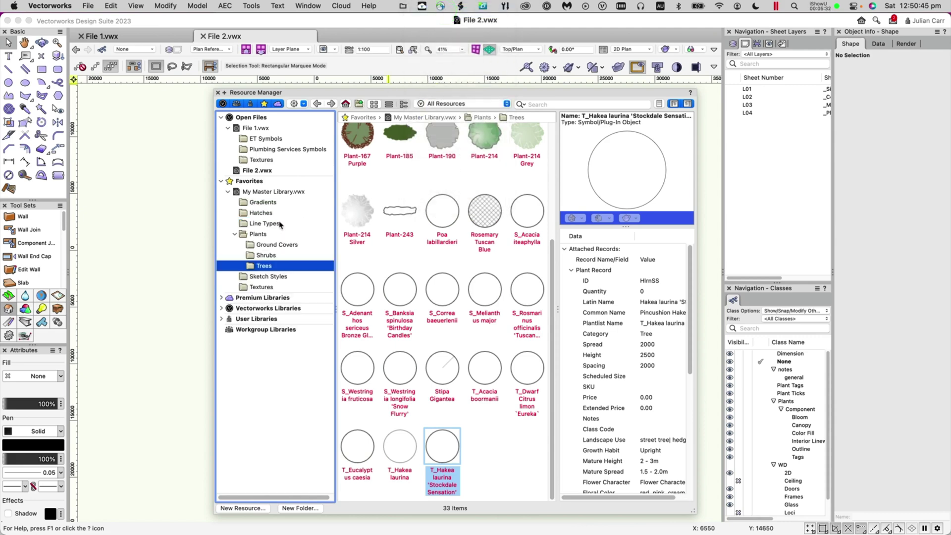
# Browse the library's Gradients, Hatches, Line Types, Sketch Styles and Textures folders.
pyautogui.click(259, 203)
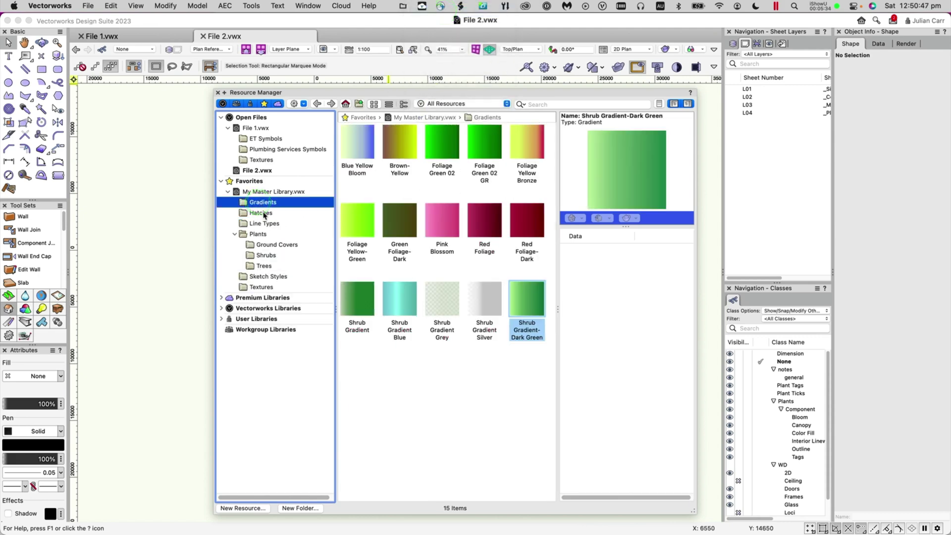
pyautogui.click(262, 213)
pyautogui.click(269, 225)
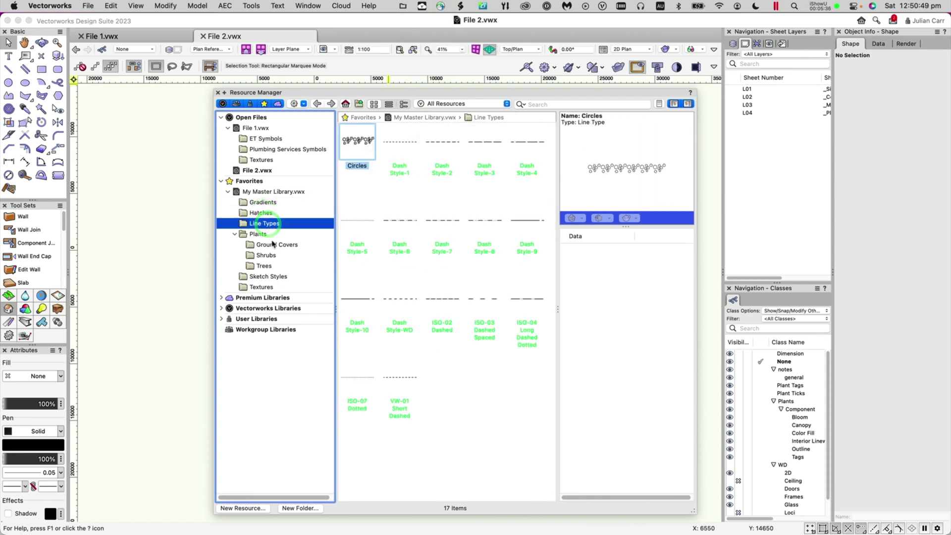
pyautogui.click(267, 278)
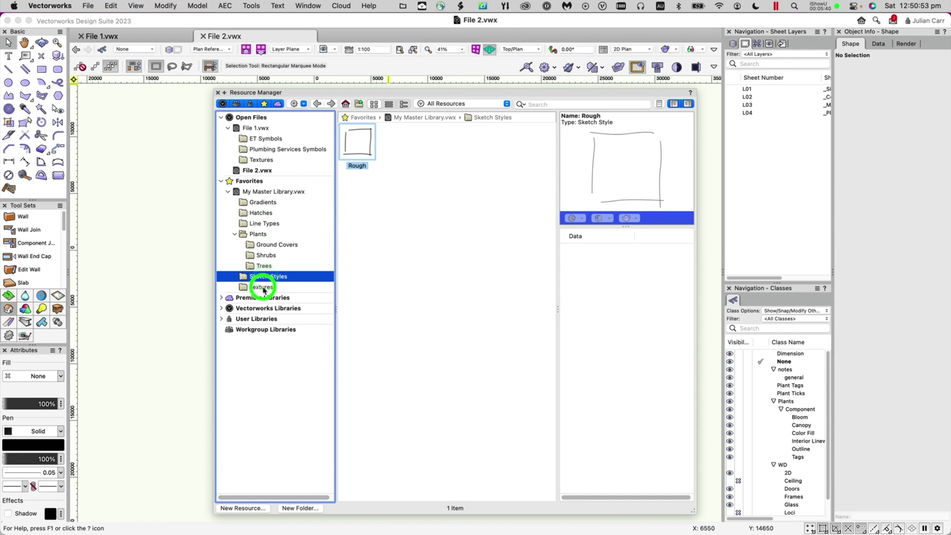
pyautogui.click(264, 288)
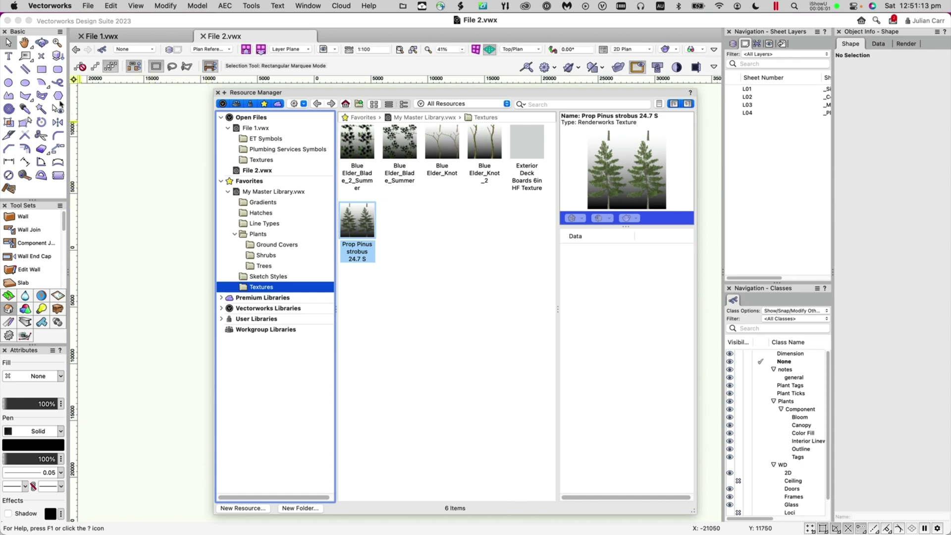
pyautogui.click(42, 70)
# Draw a tall rectangle at the drawing's left and fill it with My Master Library's Dichtstoffe 2mm hatch.
pyautogui.click(103, 161)
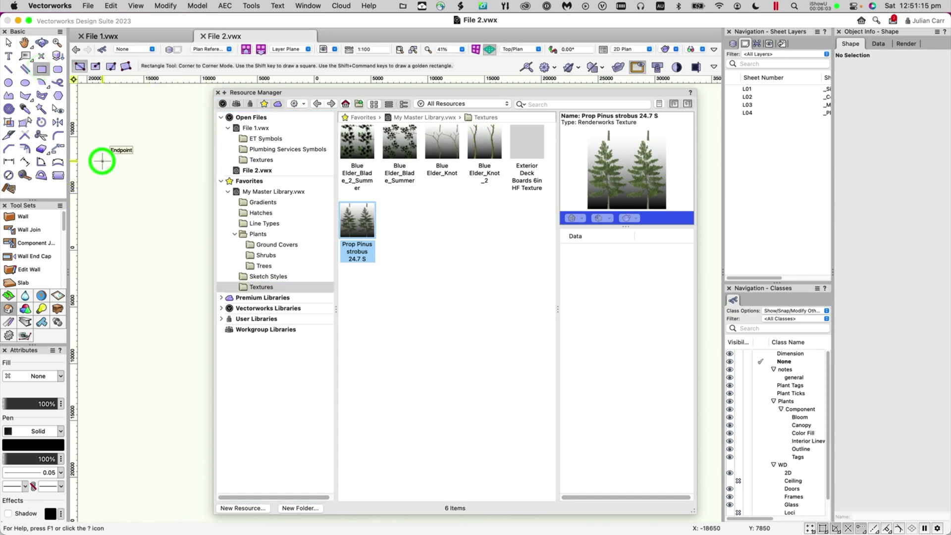
pyautogui.click(177, 331)
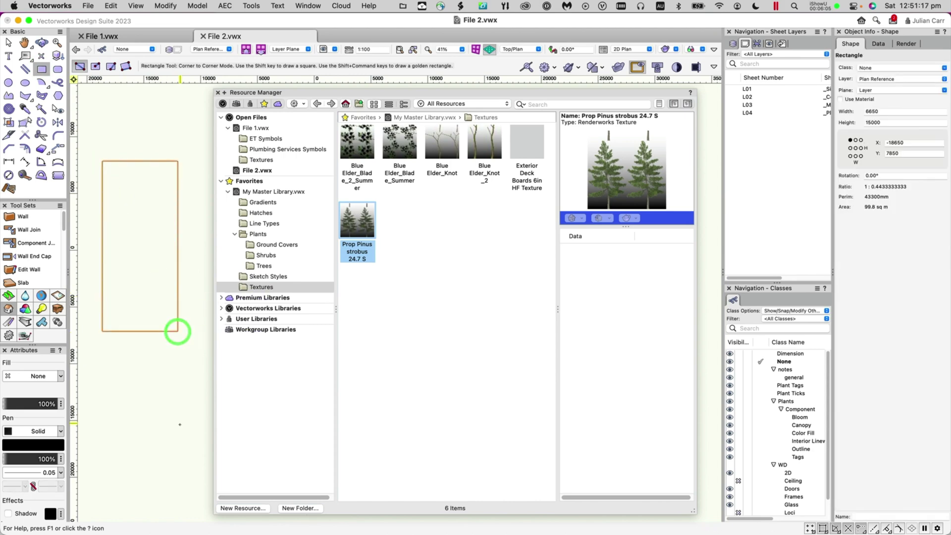
pyautogui.click(59, 375)
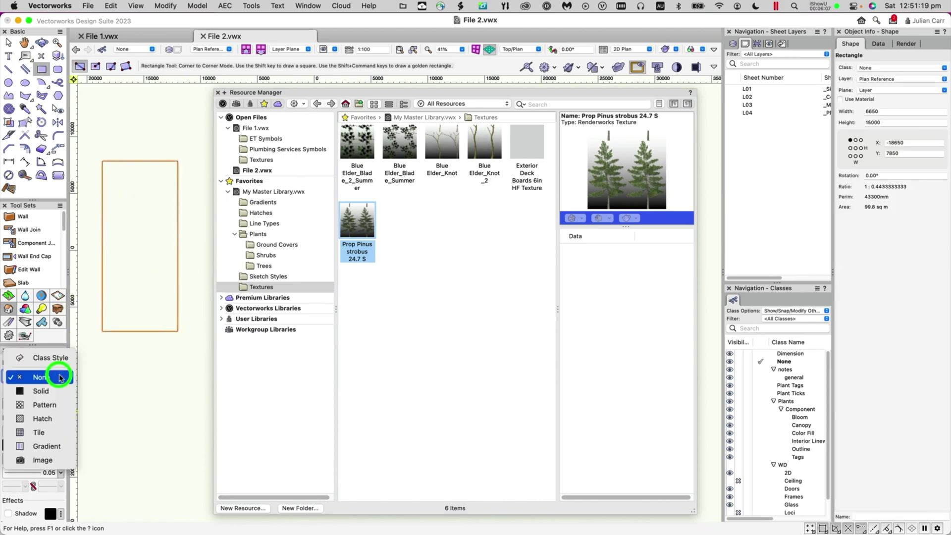
pyautogui.click(54, 418)
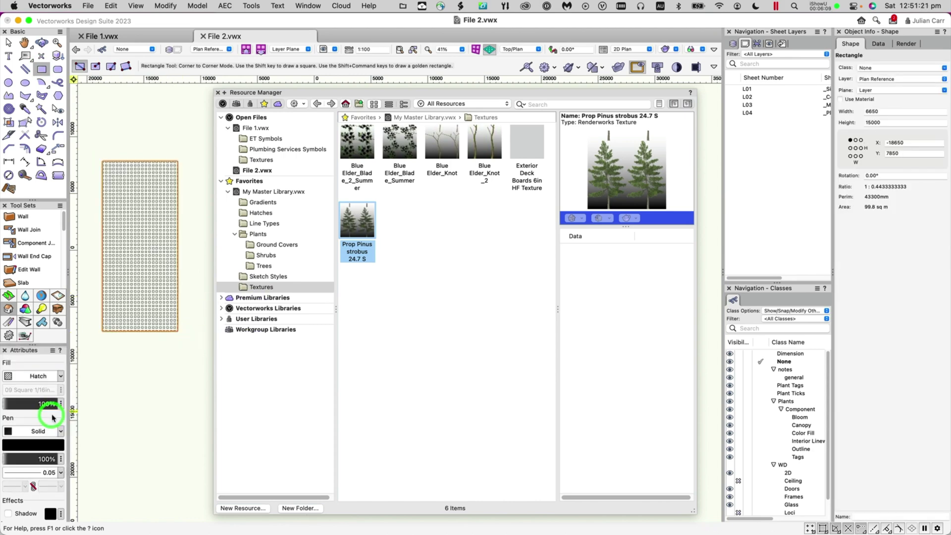
pyautogui.click(36, 390)
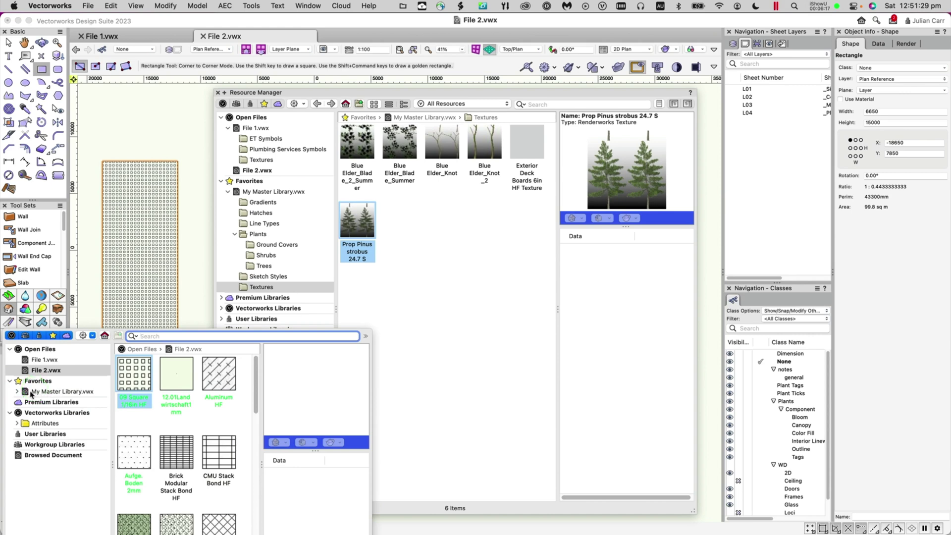
pyautogui.click(17, 391)
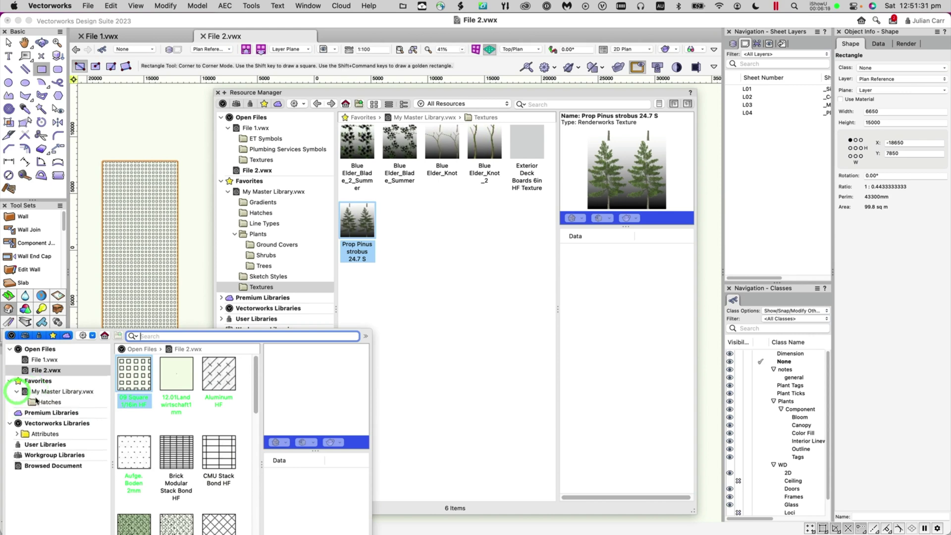
pyautogui.click(49, 403)
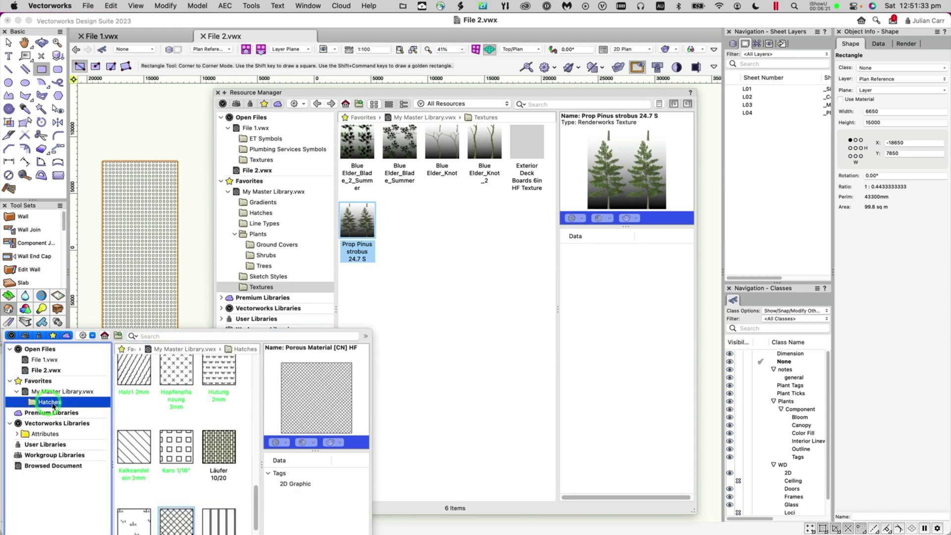
pyautogui.scroll(5, 149, 414)
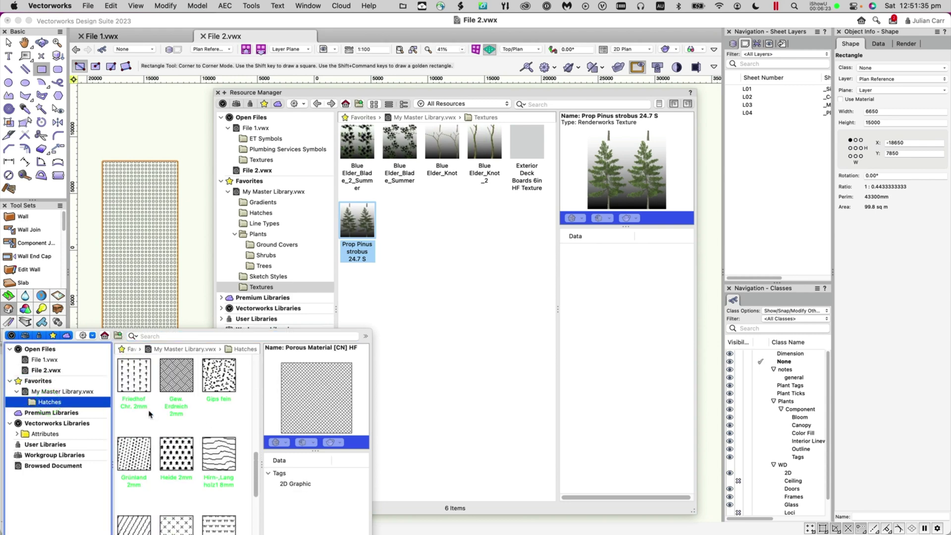
pyautogui.doubleClick(134, 401)
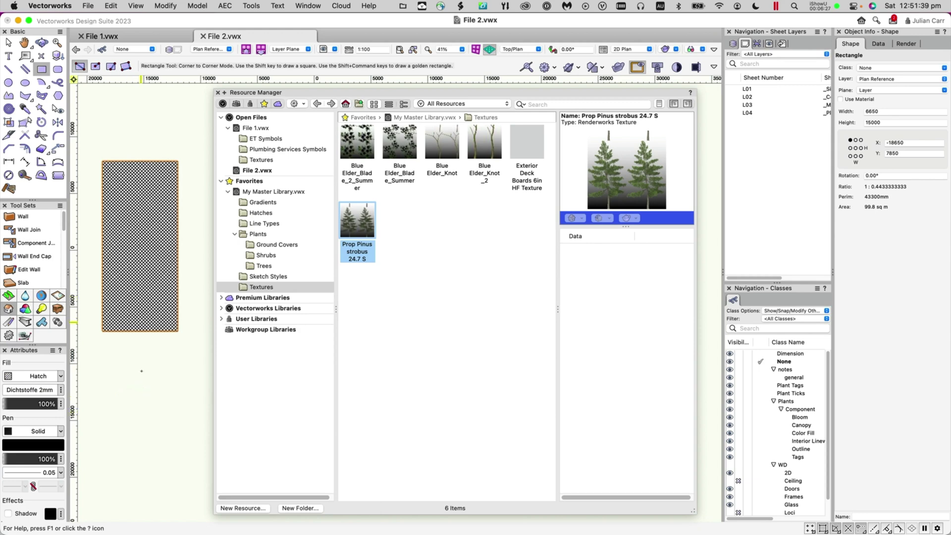
pyautogui.click(108, 377)
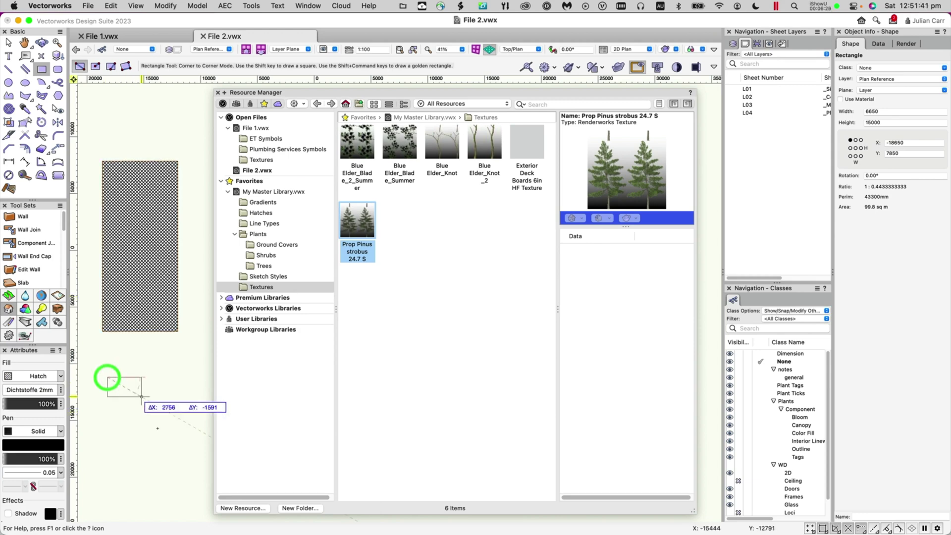
# Finish the lower rectangle and fill it with My Master Library's Foliage Yellow-Green gradient.
pyautogui.click(180, 471)
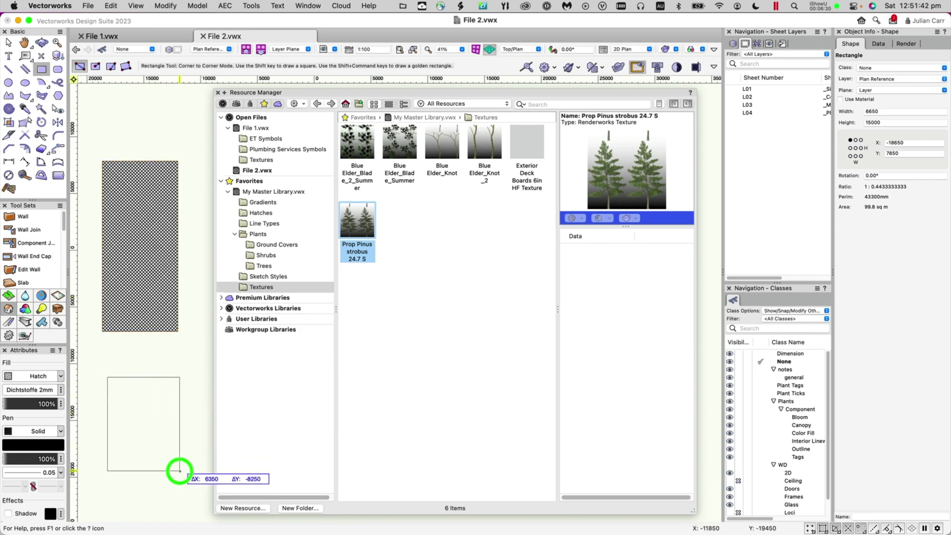
pyautogui.click(60, 377)
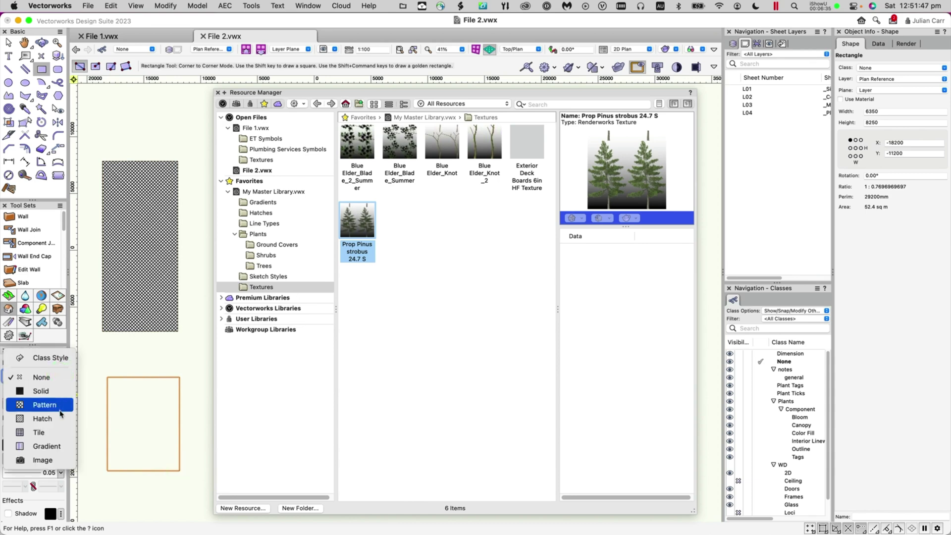
pyautogui.moveTo(60, 413); pyautogui.dragTo(55, 452)
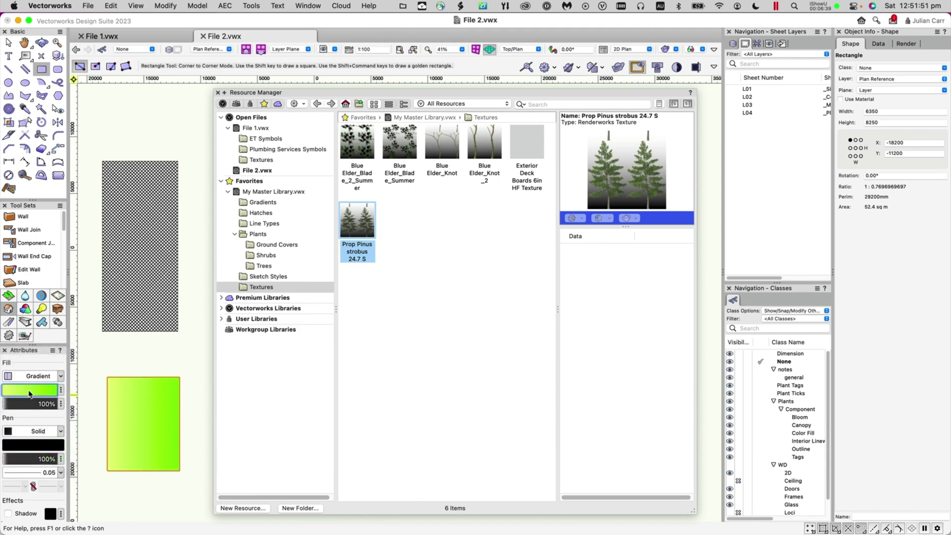
pyautogui.click(29, 394)
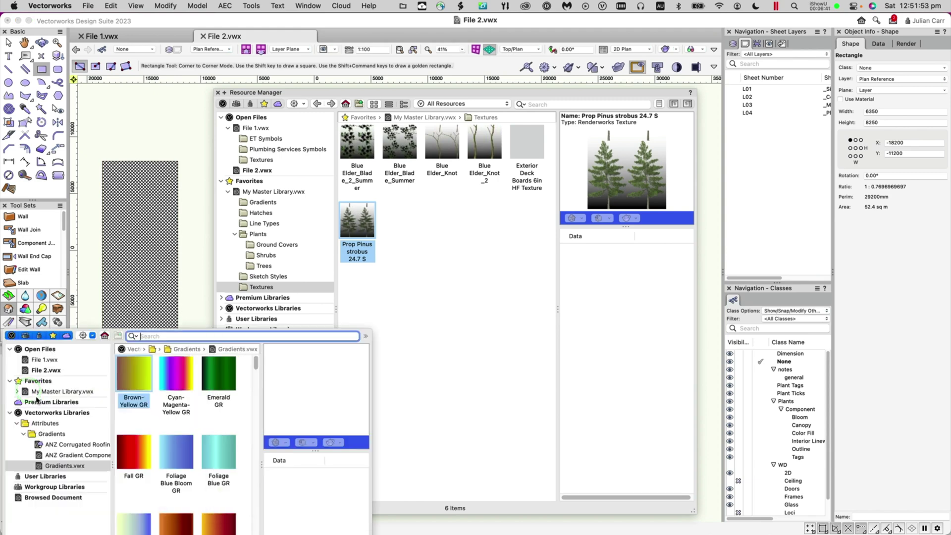
pyautogui.click(18, 392)
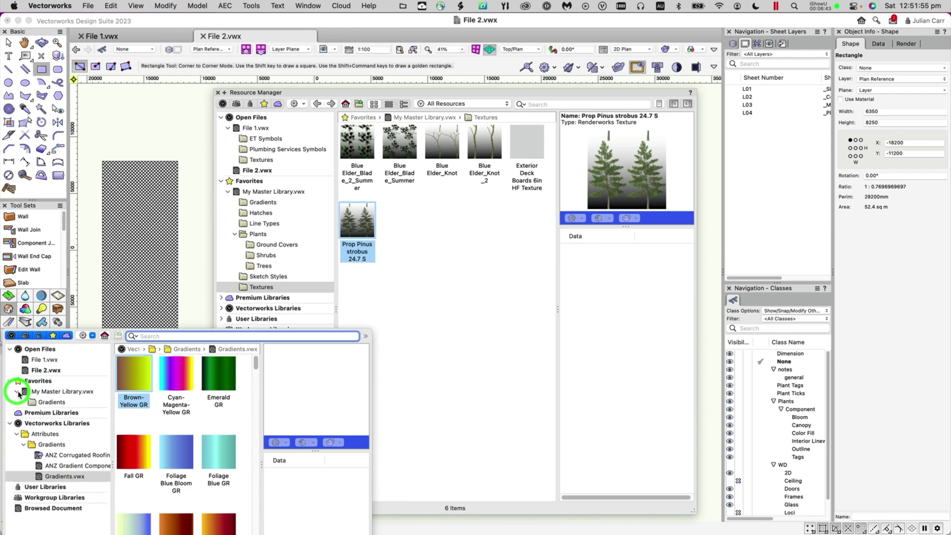
pyautogui.click(51, 402)
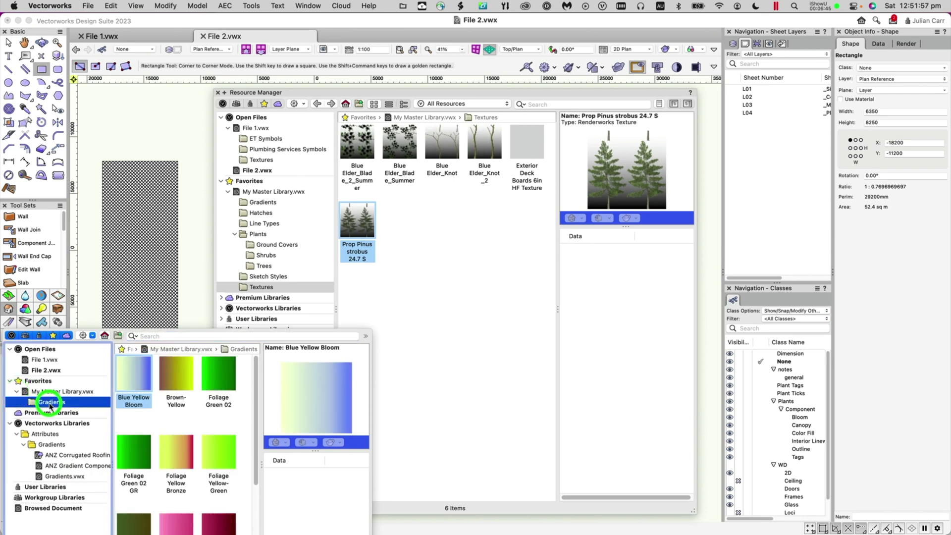
pyautogui.click(224, 460)
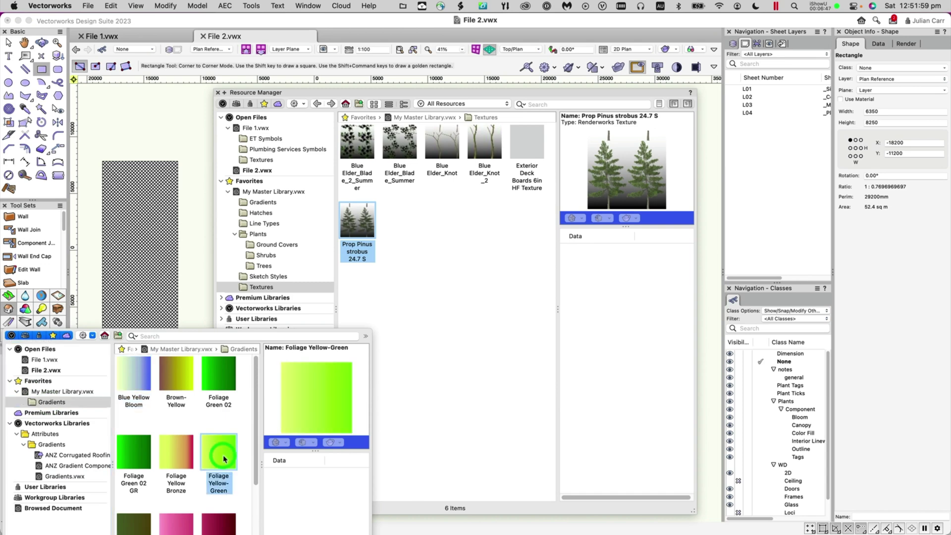
pyautogui.doubleClick(223, 454)
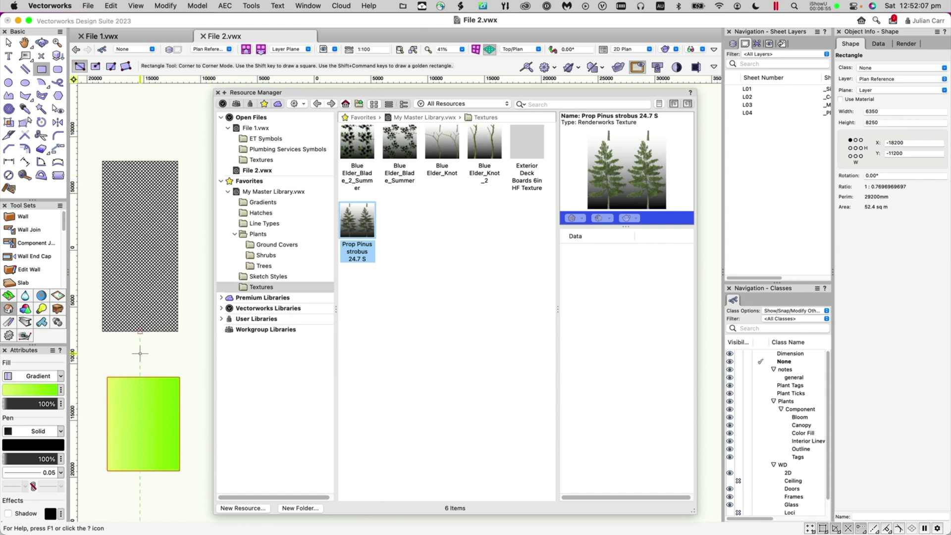
pyautogui.click(228, 193)
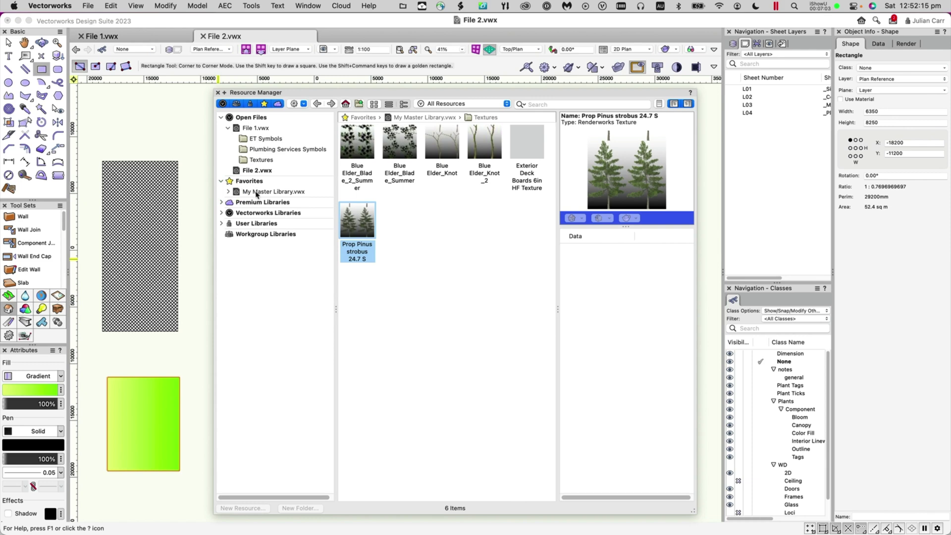
pyautogui.click(228, 193)
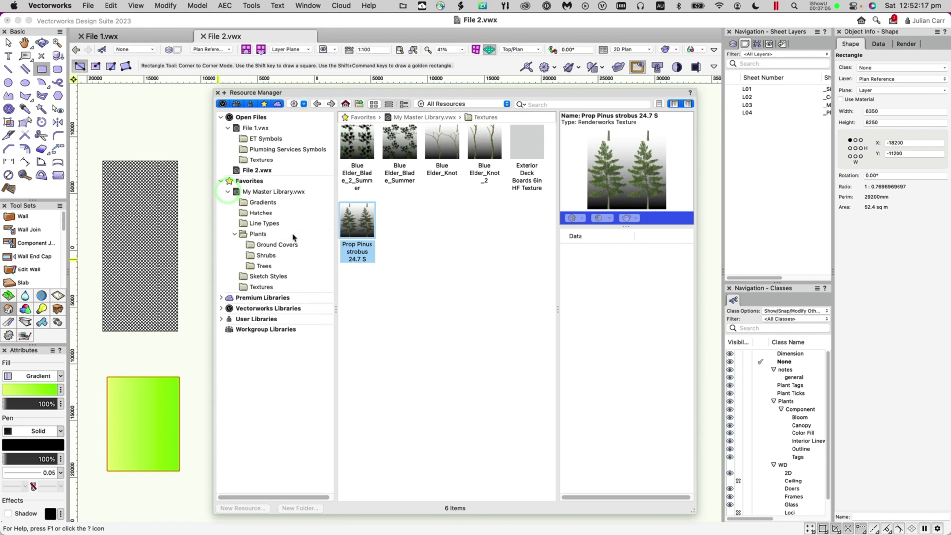